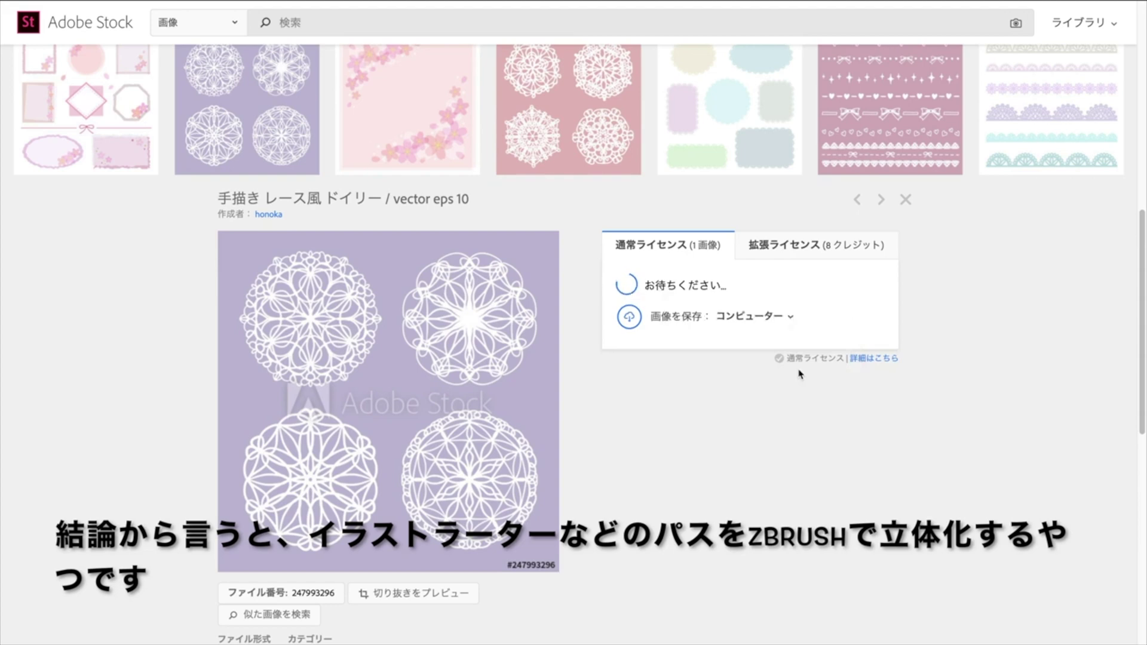
- Save the licensed lace doily vector image to the computer
{"action": "scroll", "coordinate": [811, 292], "scroll_direction": "down", "scroll_amount": 1}
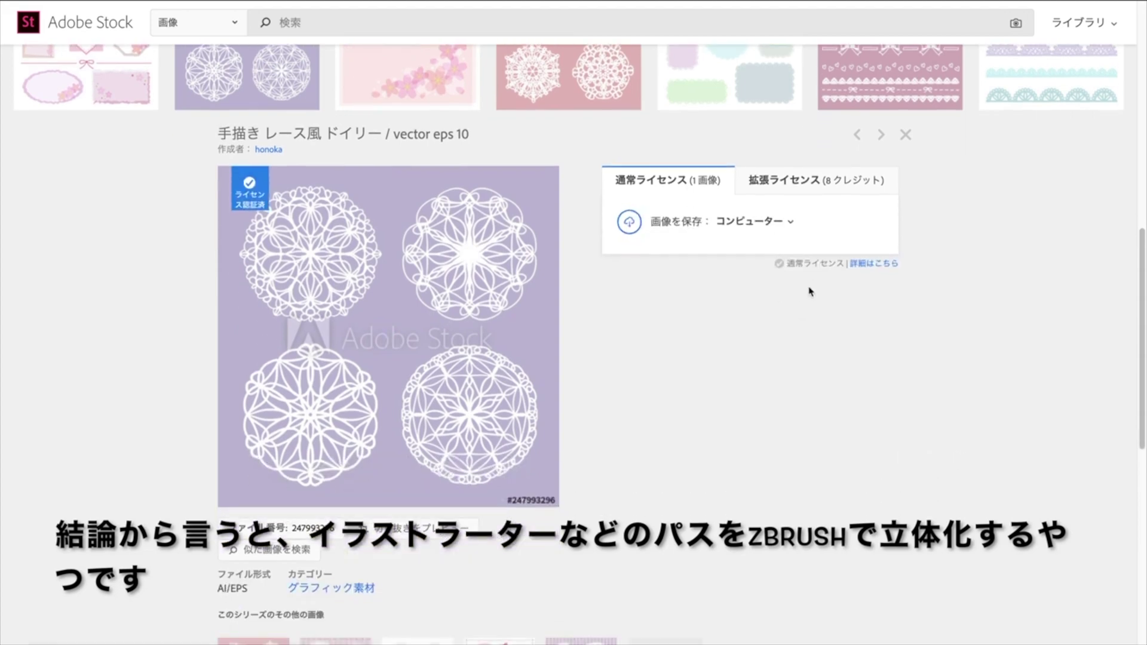
{"action": "left_click", "coordinate": [771, 220]}
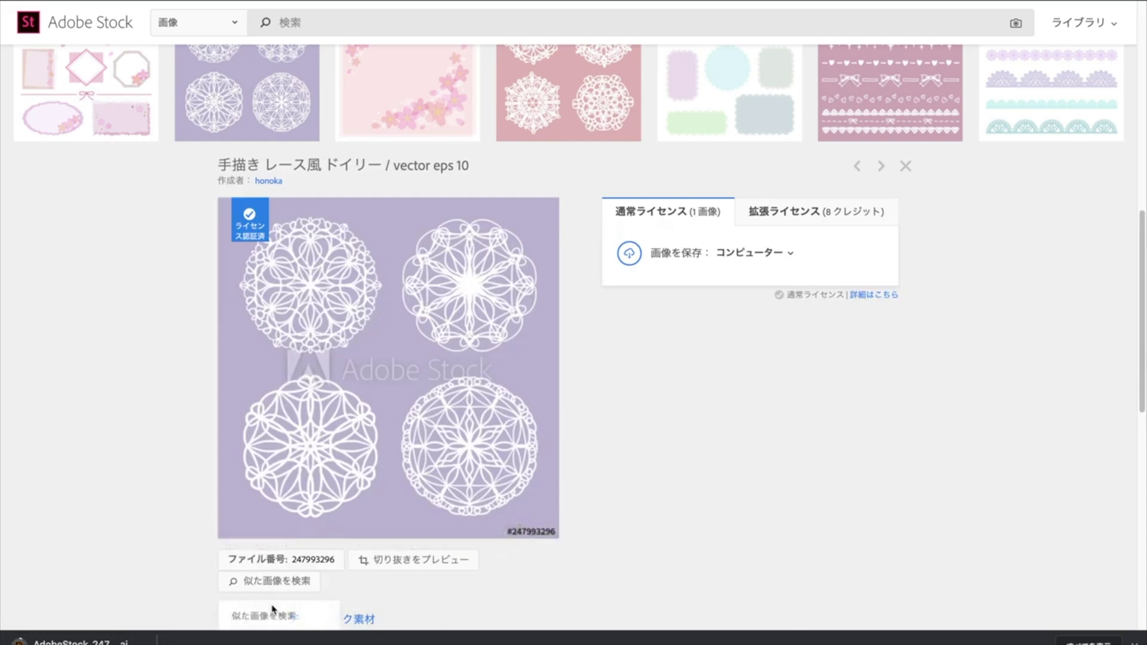
{"action": "mouse_move", "coordinate": [233, 643]}
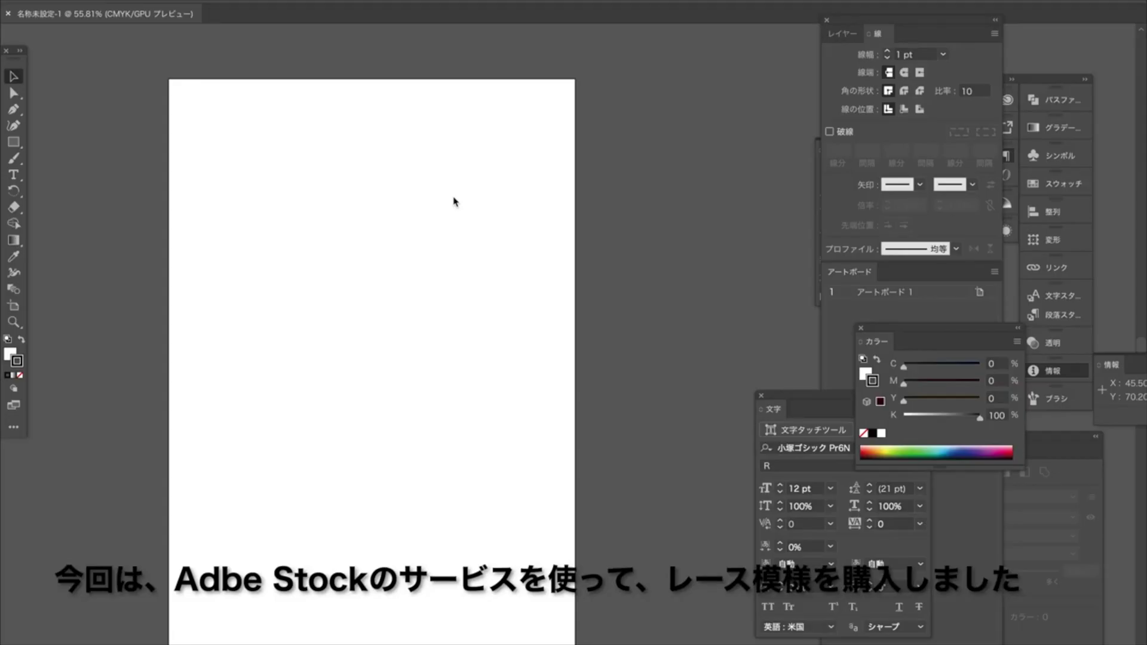
- Switch to Illustrator and open the downloaded AdobeStock_247993296 artwork
{"action": "scroll", "coordinate": [454, 198], "scroll_direction": "down", "scroll_amount": 1}
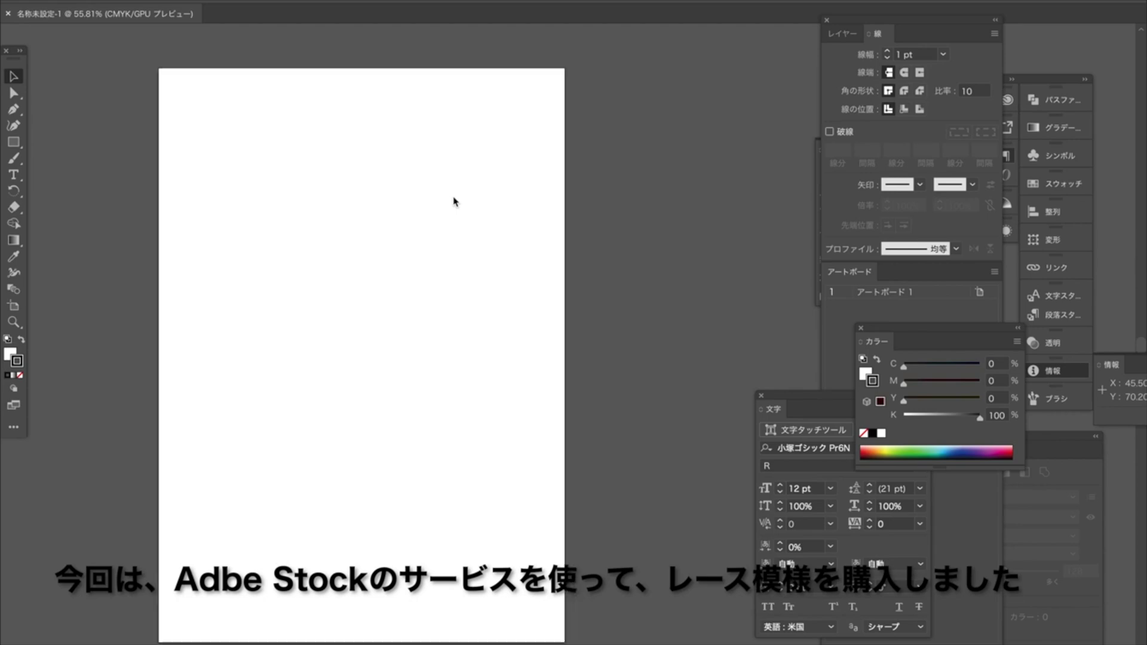
{"action": "left_click", "coordinate": [105, 3]}
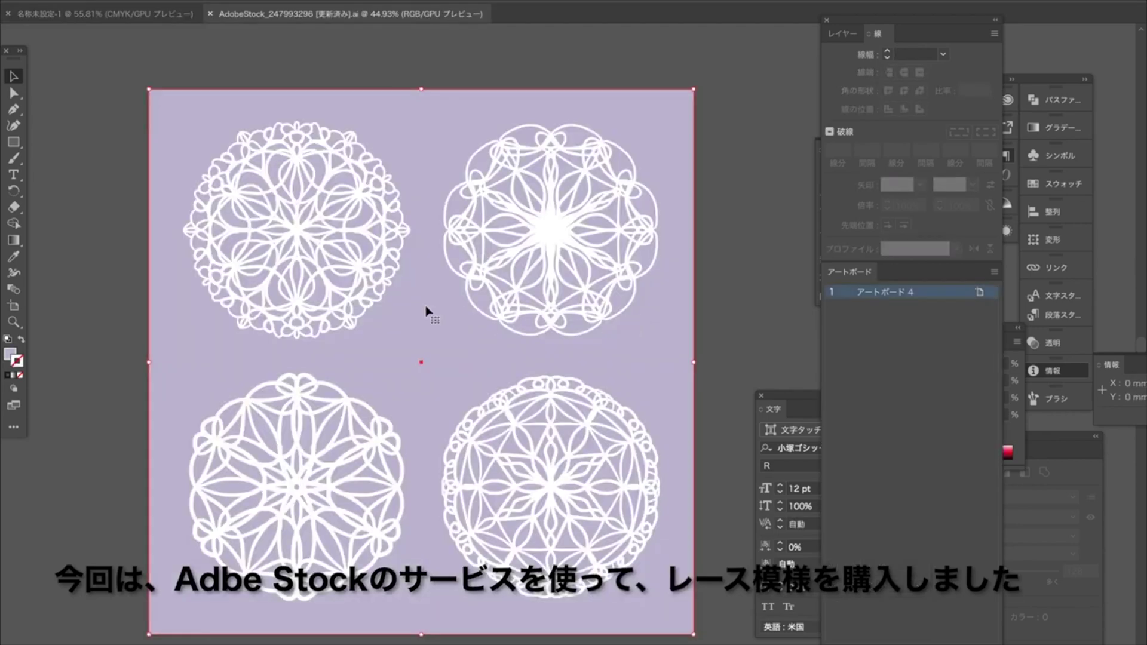
{"action": "scroll", "coordinate": [395, 283], "scroll_direction": "up", "scroll_amount": 5, "text": "alt"}
{"action": "scroll", "coordinate": [395, 282], "scroll_direction": "down", "scroll_amount": 8, "text": "alt"}
- Select the doily patterns one after another to check how each is grouped as a separate object
{"action": "left_click", "coordinate": [396, 284]}
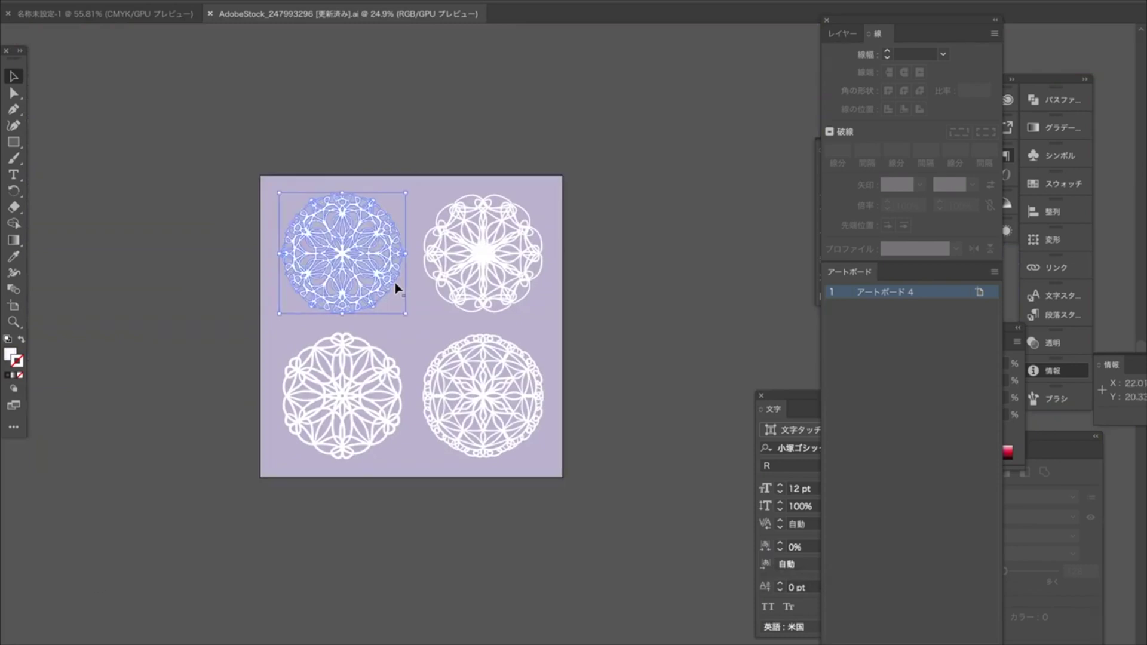
{"action": "left_click", "coordinate": [236, 278]}
{"action": "scroll", "coordinate": [235, 278], "scroll_direction": "up", "scroll_amount": 2, "text": "alt"}
{"action": "scroll", "coordinate": [235, 277], "scroll_direction": "down", "scroll_amount": 1, "text": "alt"}
{"action": "scroll", "coordinate": [238, 278], "scroll_direction": "down", "scroll_amount": 1, "text": "alt"}
{"action": "left_click", "coordinate": [338, 285]}
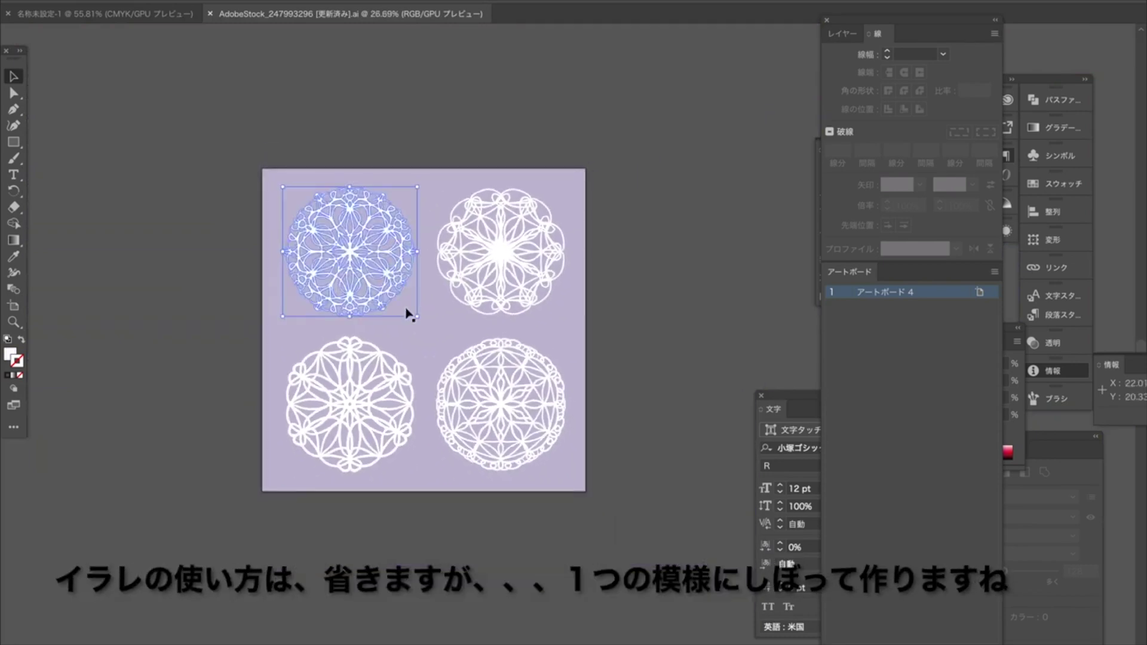
{"action": "left_click", "coordinate": [447, 320]}
{"action": "left_click", "coordinate": [487, 293]}
{"action": "left_click", "coordinate": [456, 386]}
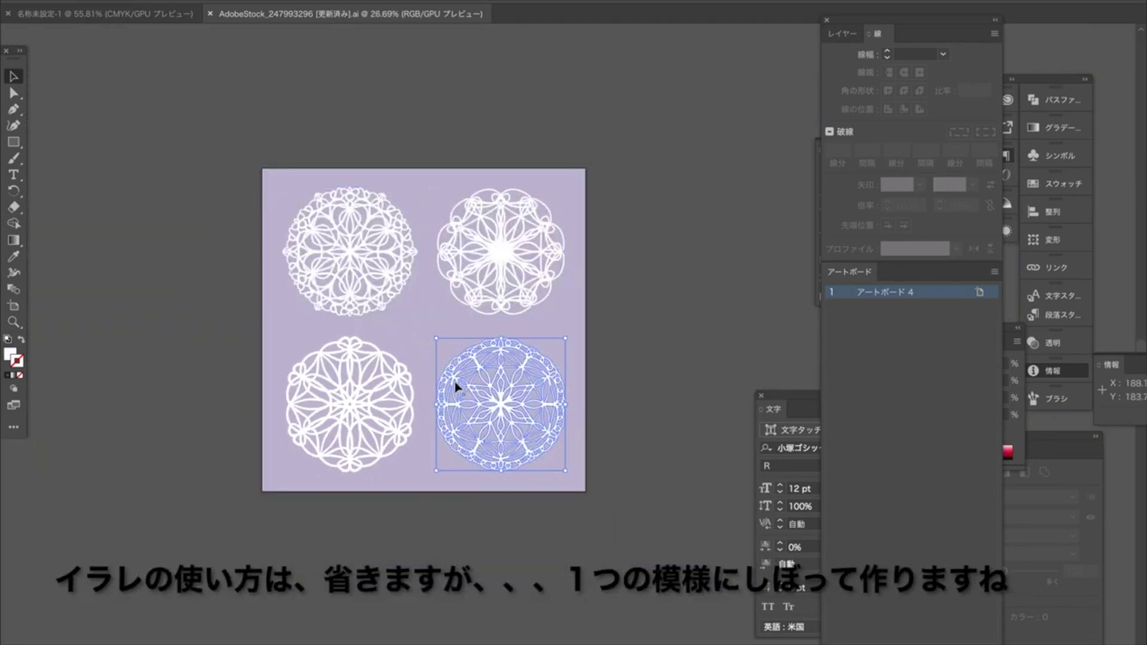
{"action": "left_click", "coordinate": [405, 396]}
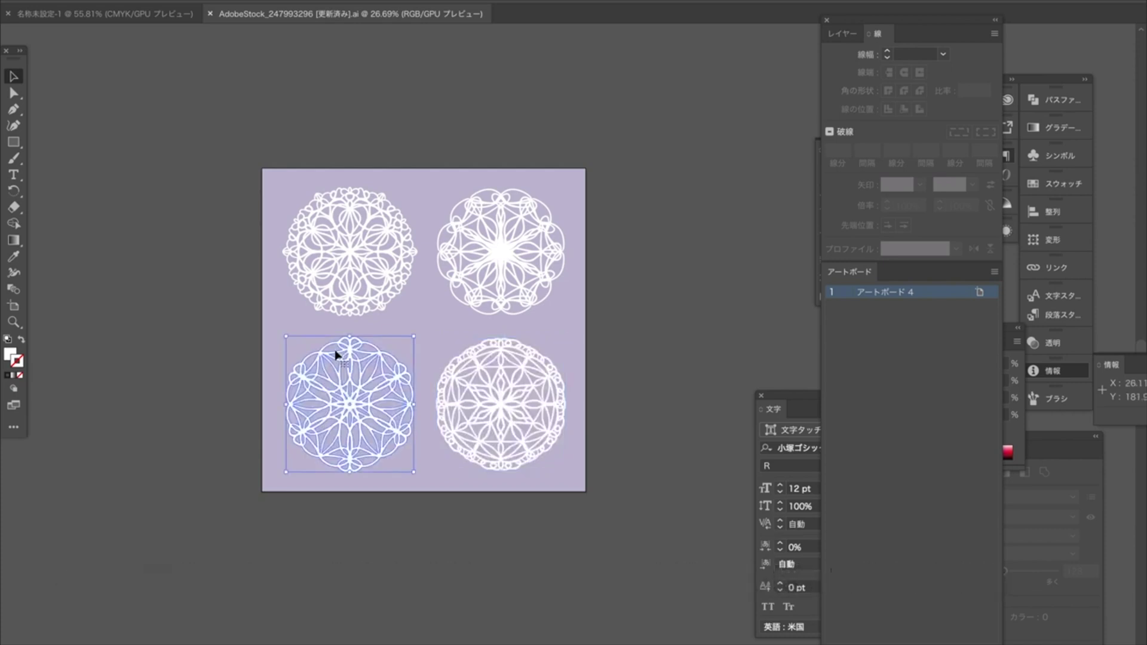
- Delete the purple background and give all four doily patterns a black fill with no stroke
{"action": "left_click", "coordinate": [267, 294]}
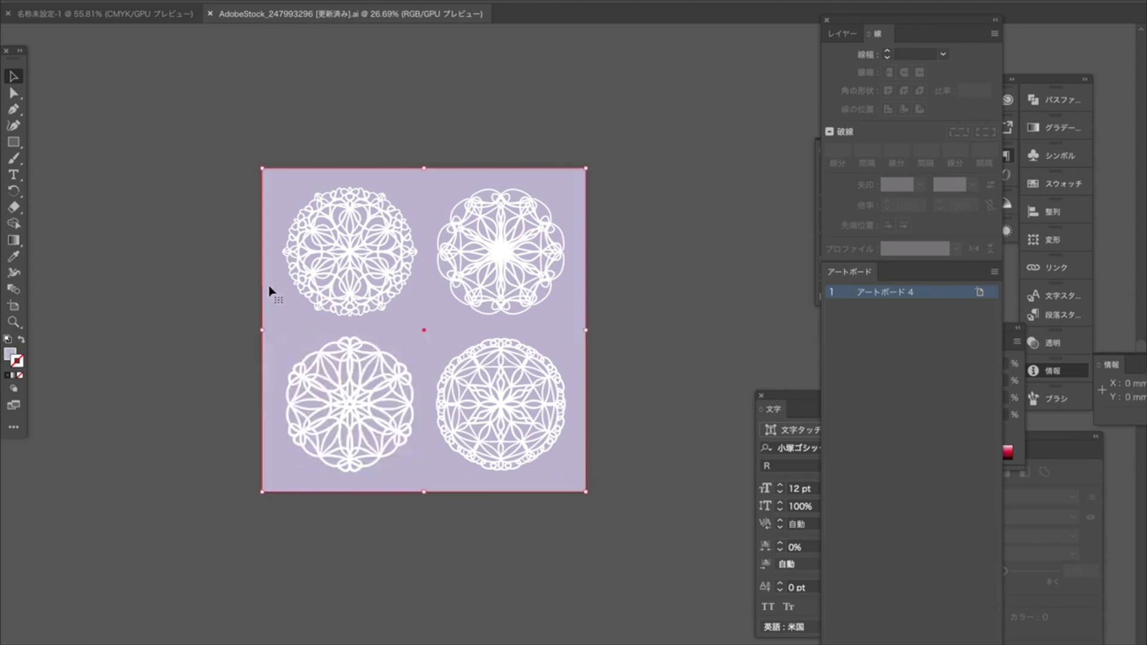
{"action": "key", "text": "Delete"}
{"action": "left_click_drag", "start_coordinate": [205, 222], "coordinate": [572, 404]}
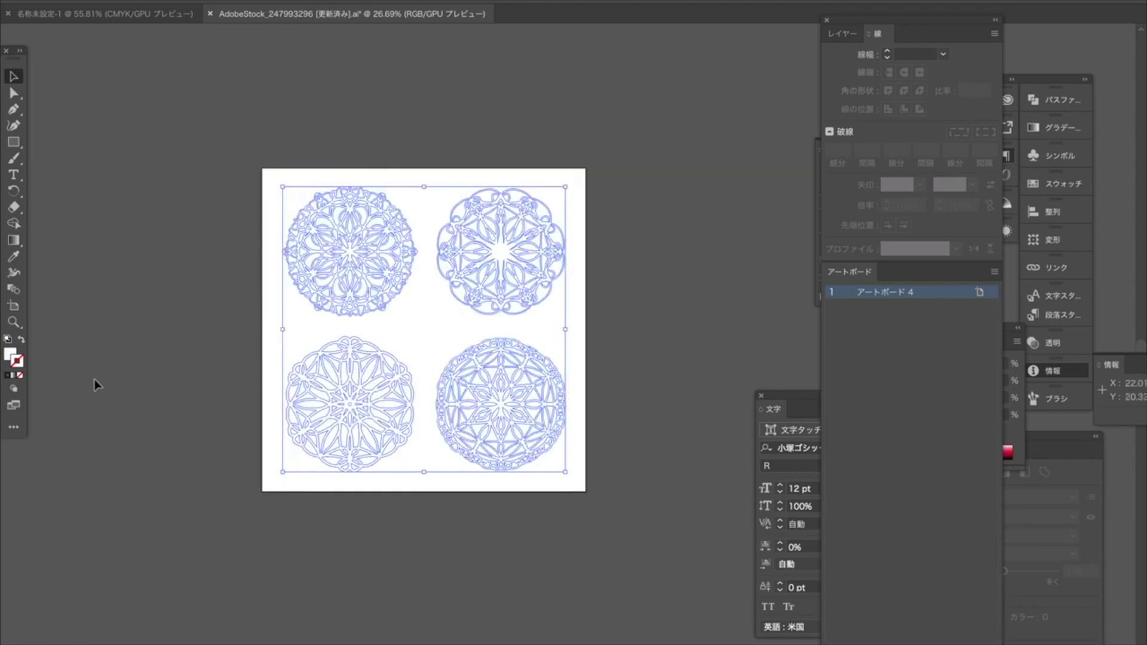
{"action": "left_click", "coordinate": [8, 341]}
{"action": "left_click", "coordinate": [22, 340]}
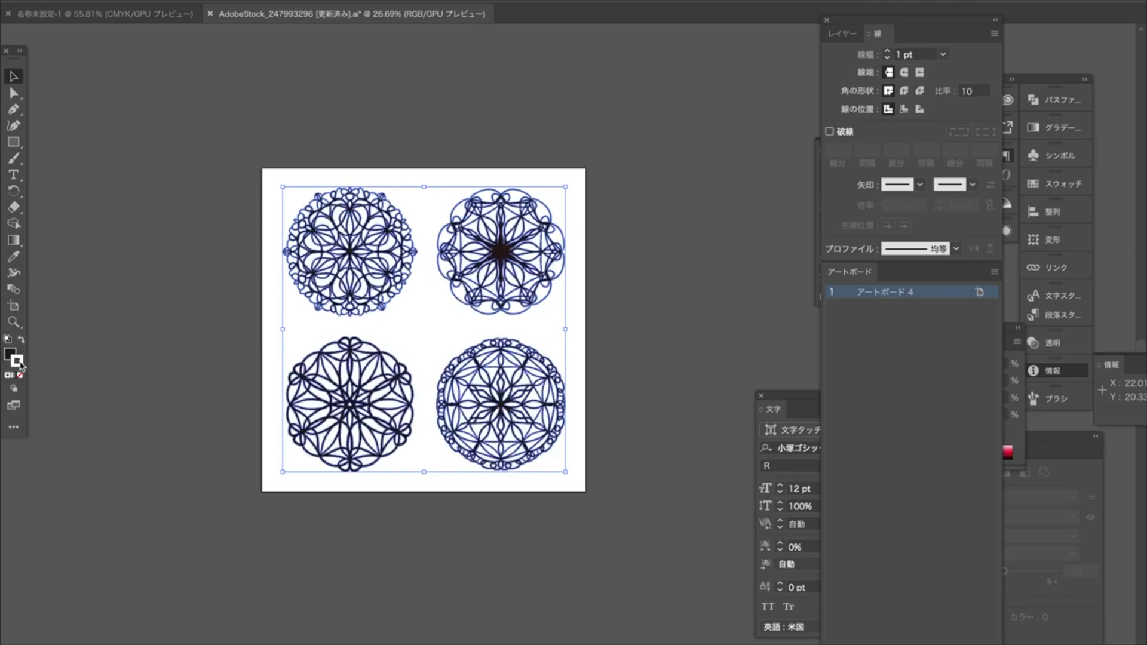
{"action": "left_click", "coordinate": [21, 377]}
{"action": "left_click", "coordinate": [135, 346]}
- Save the artwork in SVG format as AdobeStock_247993296 [更新済み].svg
{"action": "scroll", "coordinate": [295, 337], "scroll_direction": "up", "scroll_amount": 6, "text": "alt"}
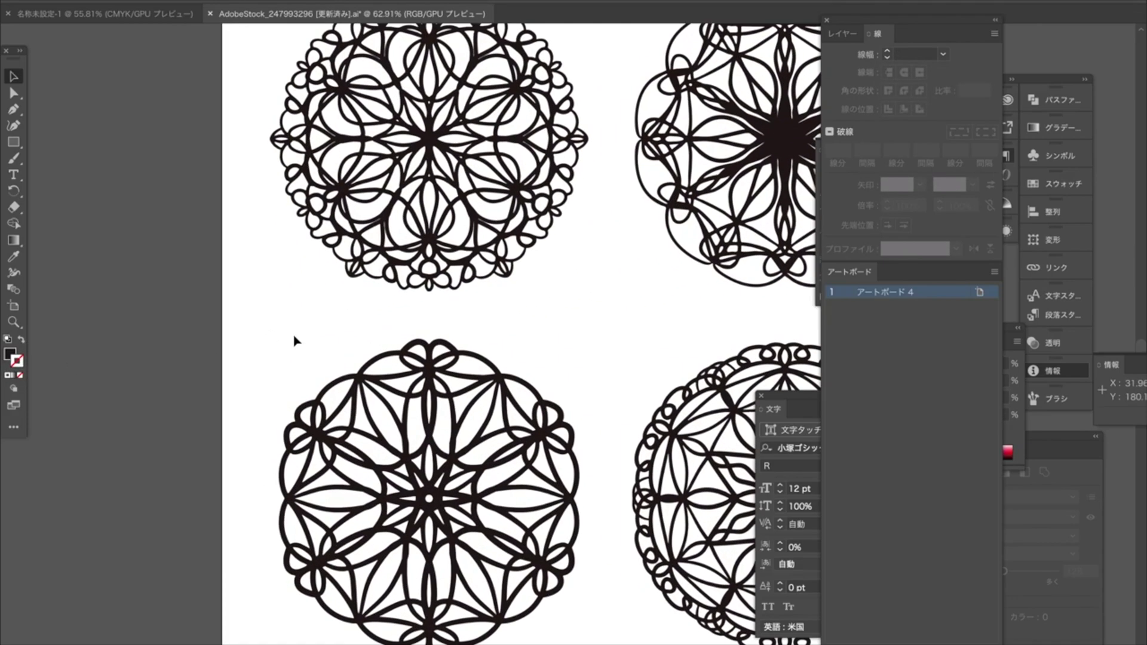
{"action": "scroll", "coordinate": [294, 340], "scroll_direction": "down", "scroll_amount": 3, "text": "alt"}
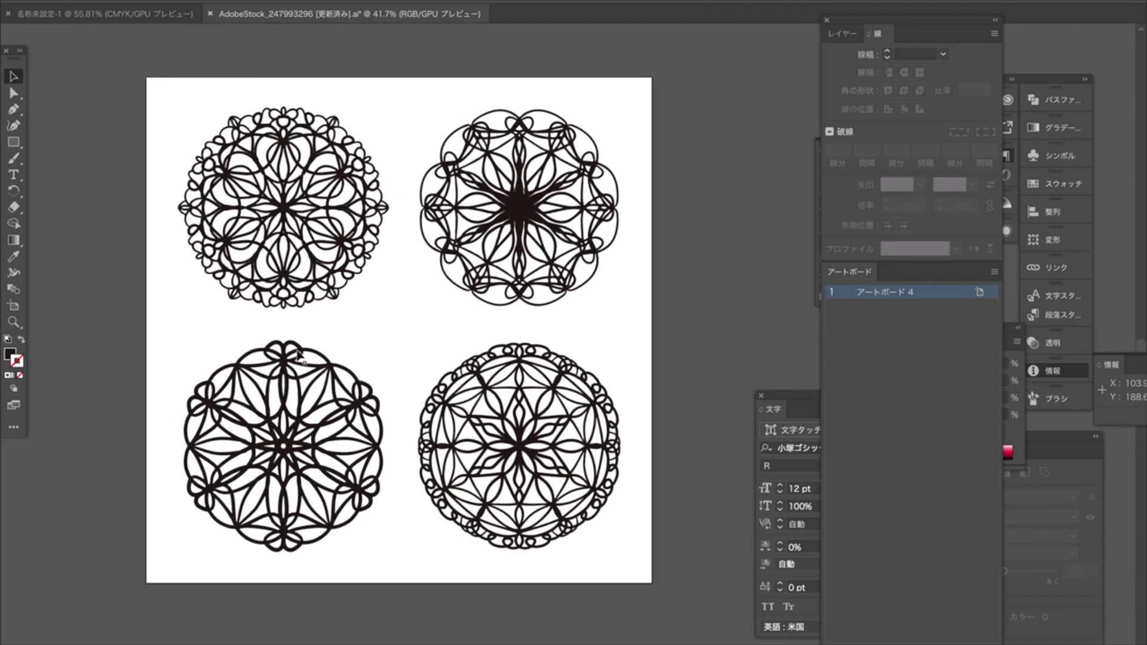
{"action": "left_click", "coordinate": [105, 0]}
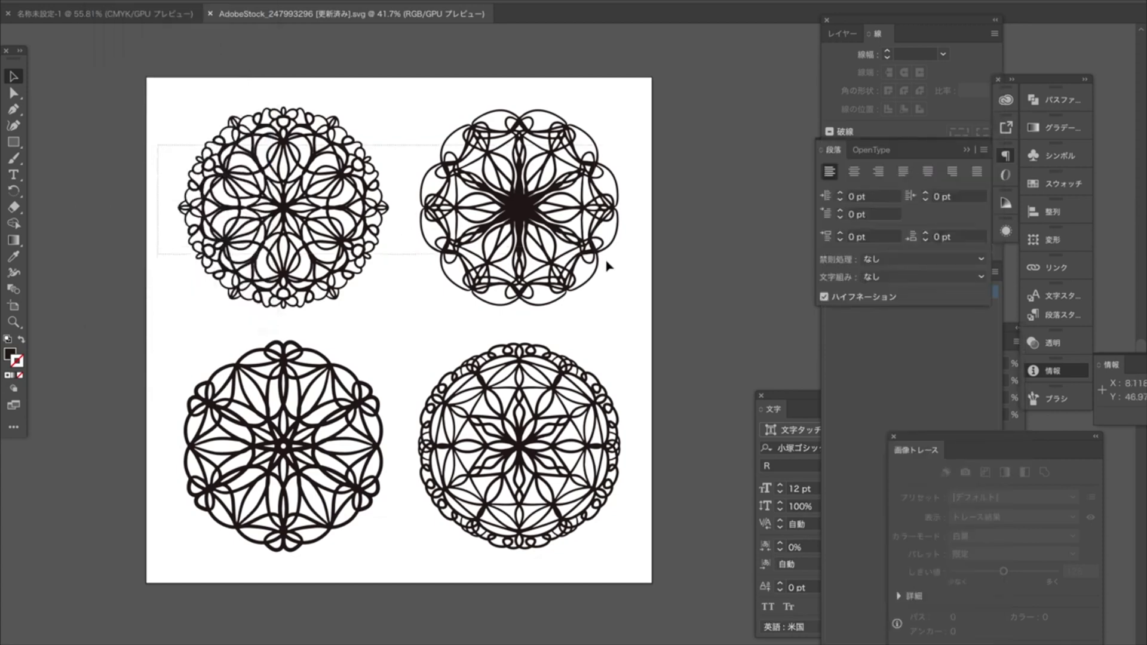
- Delete the two upper doilies and the lower-right doily, keeping only the lower-left pattern
{"action": "left_click_drag", "start_coordinate": [608, 266], "coordinate": [610, 269]}
{"action": "key", "text": "Delete"}
{"action": "left_click_drag", "start_coordinate": [483, 308], "coordinate": [615, 504]}
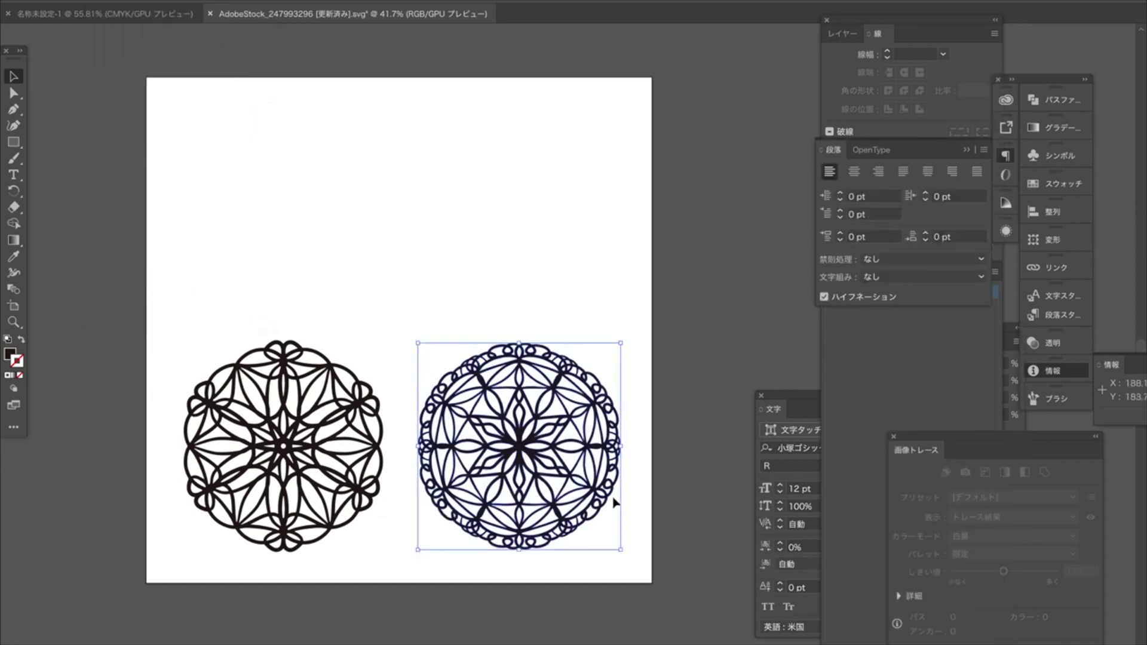
{"action": "key", "text": "Delete"}
- Enlarge the remaining doily to fill most of the artboard, centre it and save the SVG file
{"action": "left_click_drag", "start_coordinate": [234, 313], "coordinate": [799, 129]}
{"action": "mouse_move", "coordinate": [541, 257]}
{"action": "left_mouse_down"}
{"action": "mouse_move", "coordinate": [603, 191]}
{"action": "mouse_move", "coordinate": [551, 254]}
{"action": "left_mouse_up"}
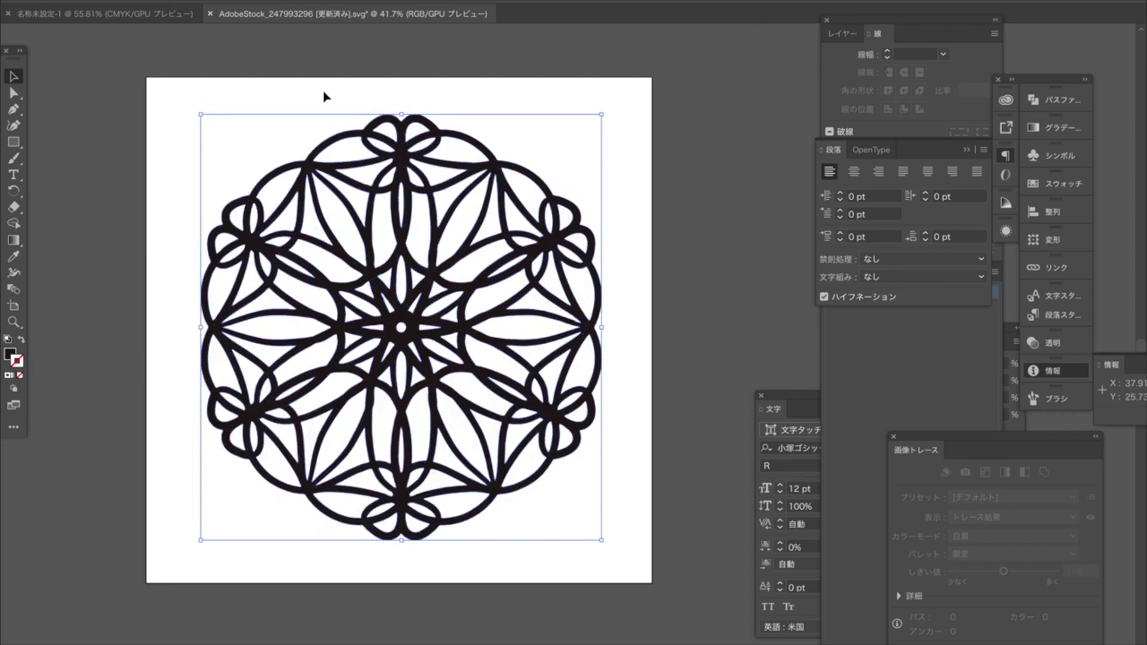
{"action": "left_click", "coordinate": [108, 0]}
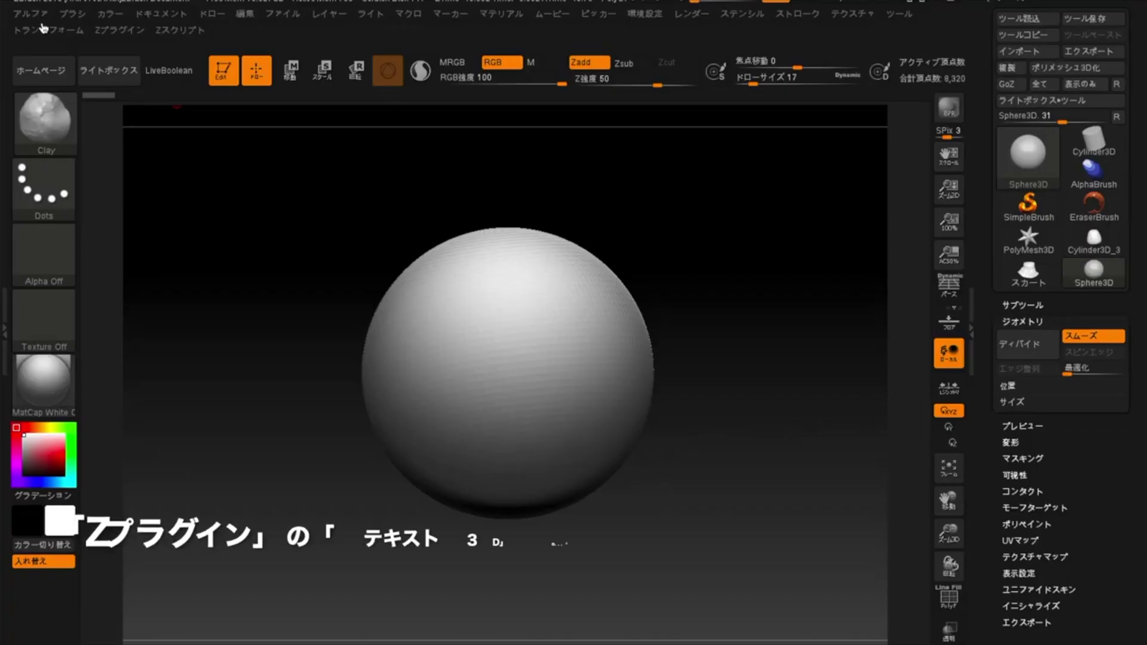
- In ZBrush, import AdobeStock_247993296 [更新済み].svg as a 3D mesh using the Text 3D plugin's SVG option
{"action": "left_click", "coordinate": [46, 31]}
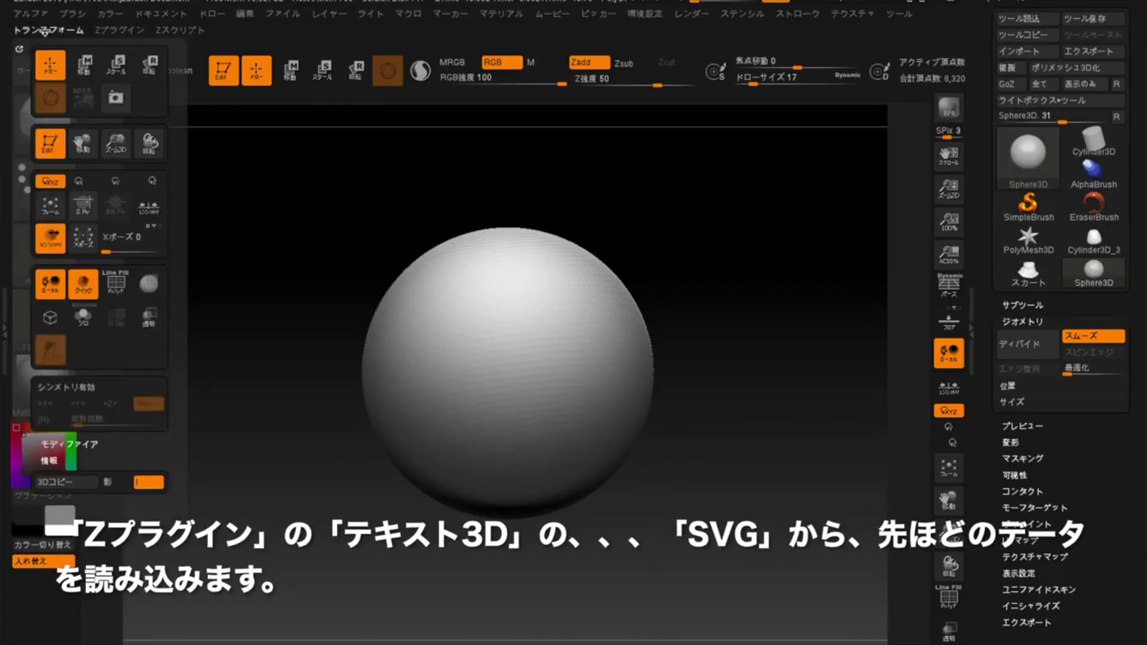
{"action": "left_click", "coordinate": [114, 31]}
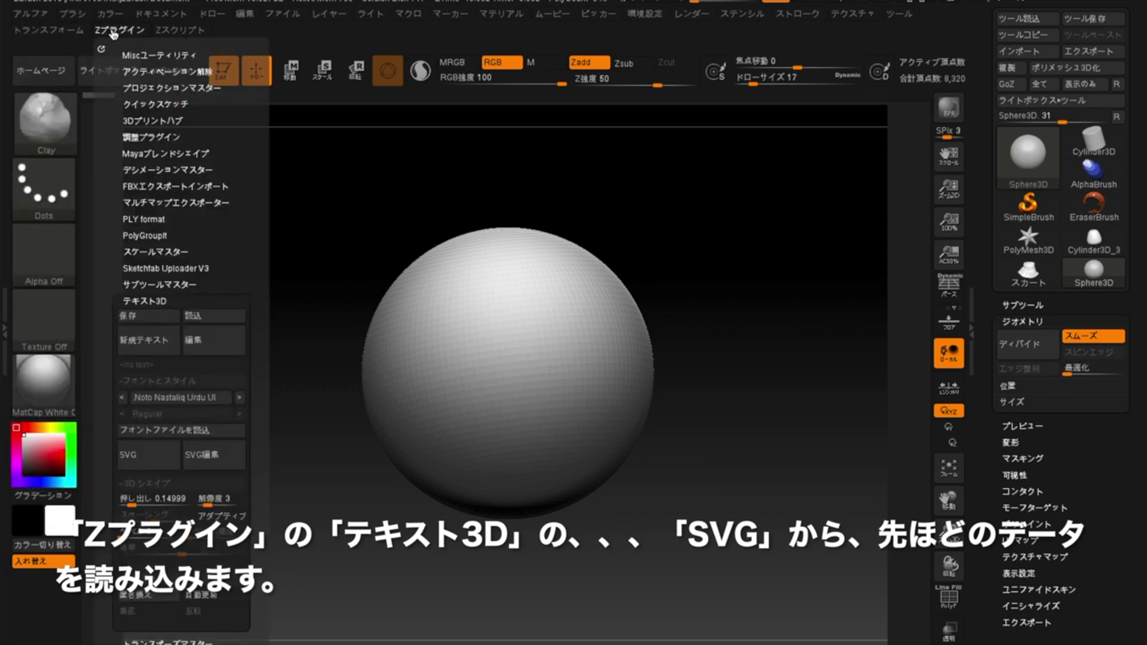
{"action": "left_click", "coordinate": [146, 456]}
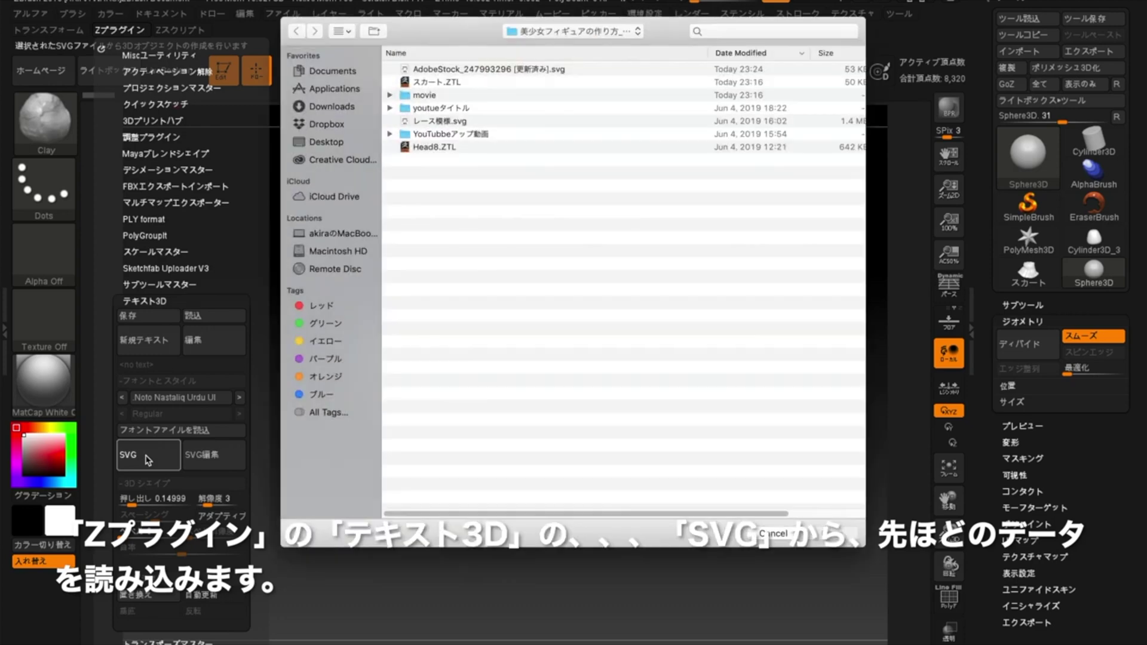
{"action": "left_click", "coordinate": [486, 68]}
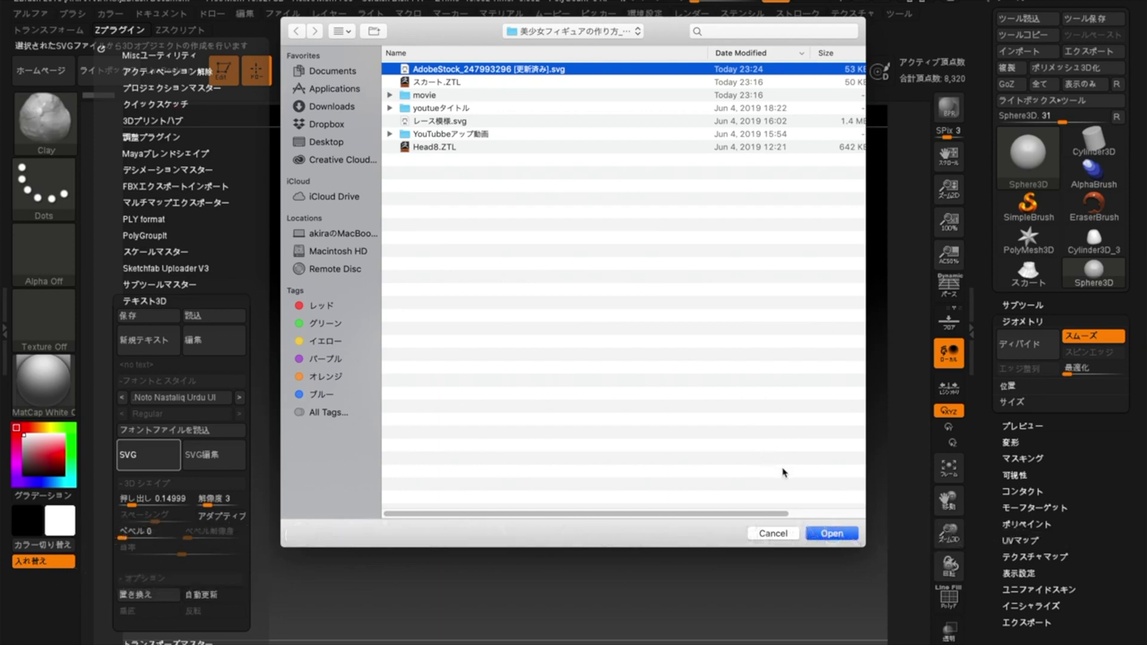
{"action": "left_click", "coordinate": [830, 533]}
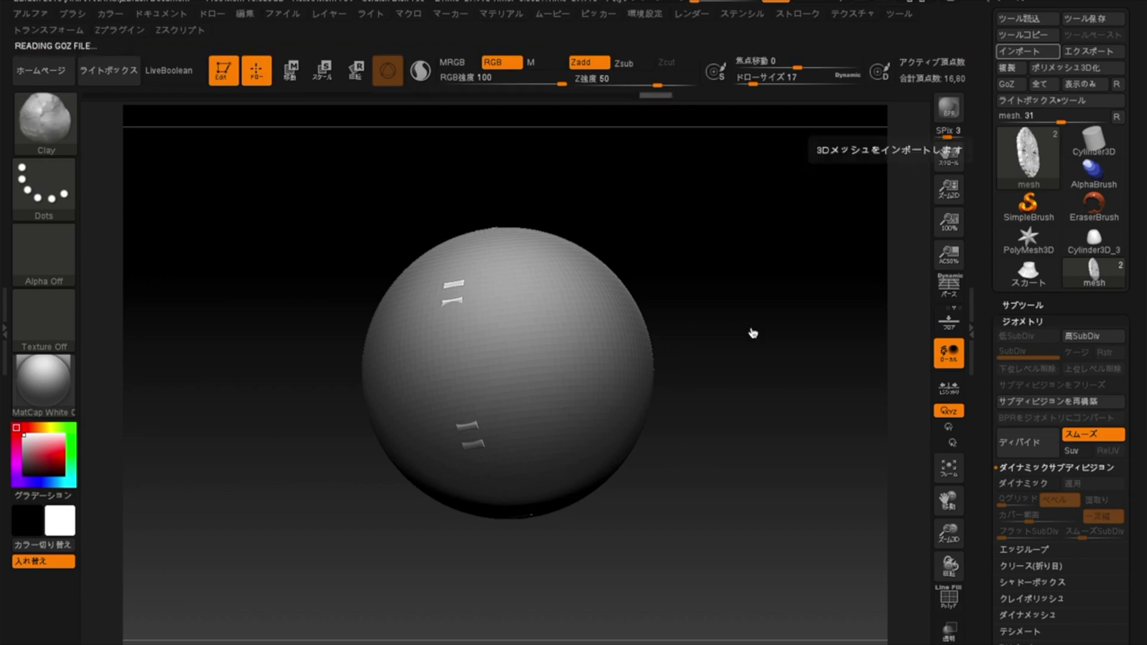
- Hide the Sphere3D_1 subtool so only the imported lace mesh is shown
{"action": "left_click", "coordinate": [1026, 321]}
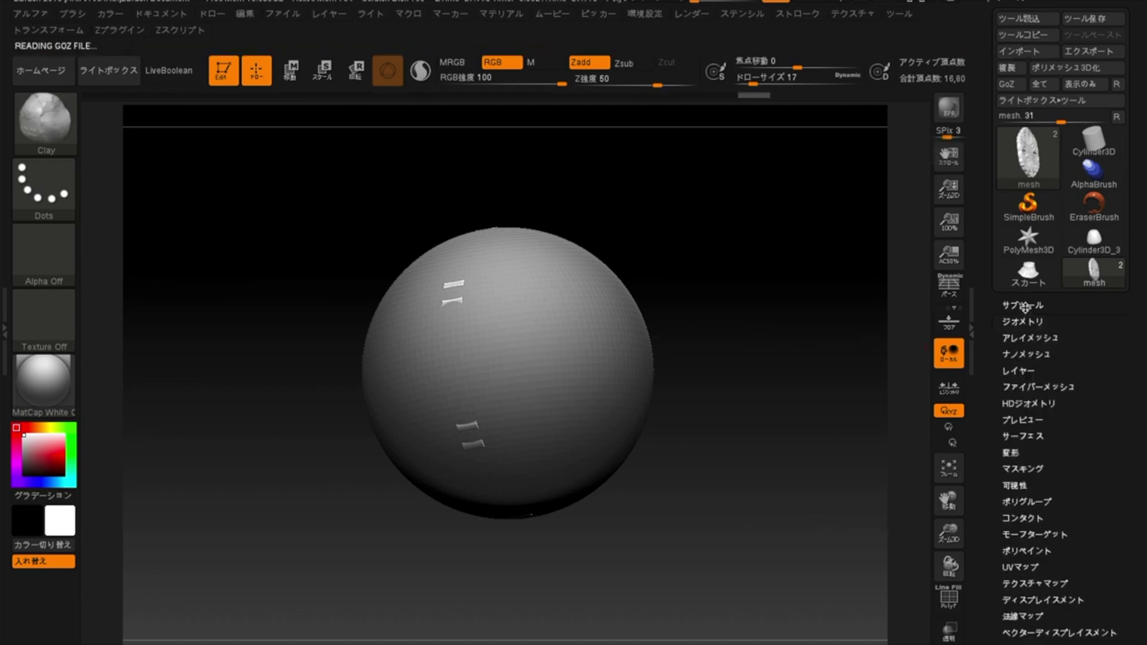
{"action": "left_click", "coordinate": [1024, 305]}
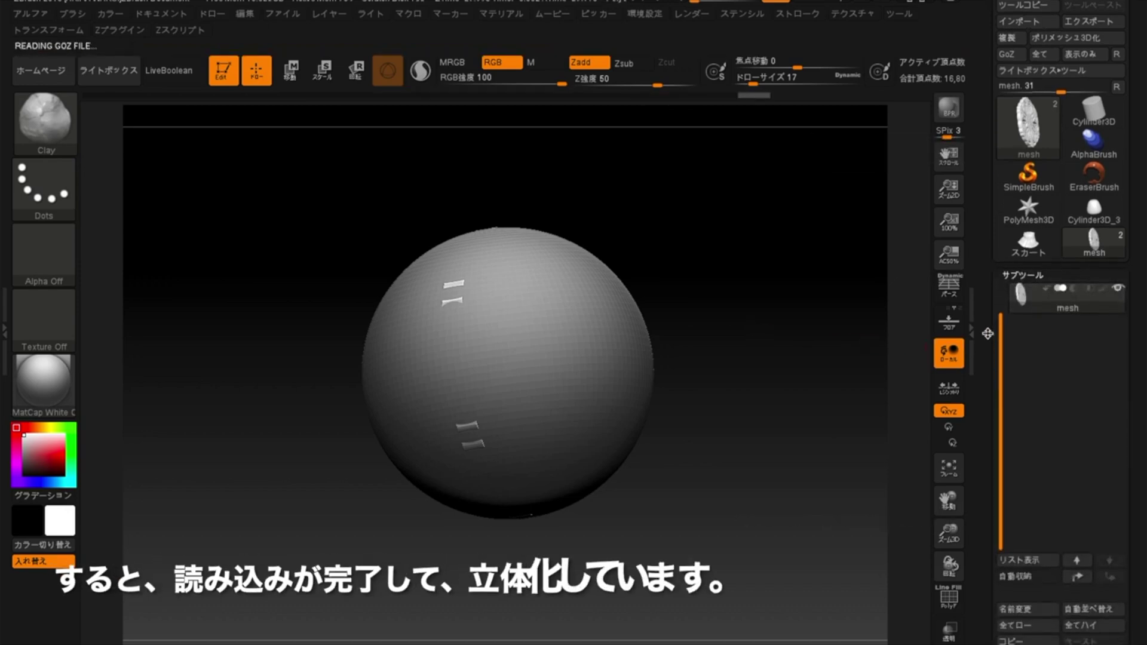
{"action": "mouse_move", "coordinate": [1046, 294]}
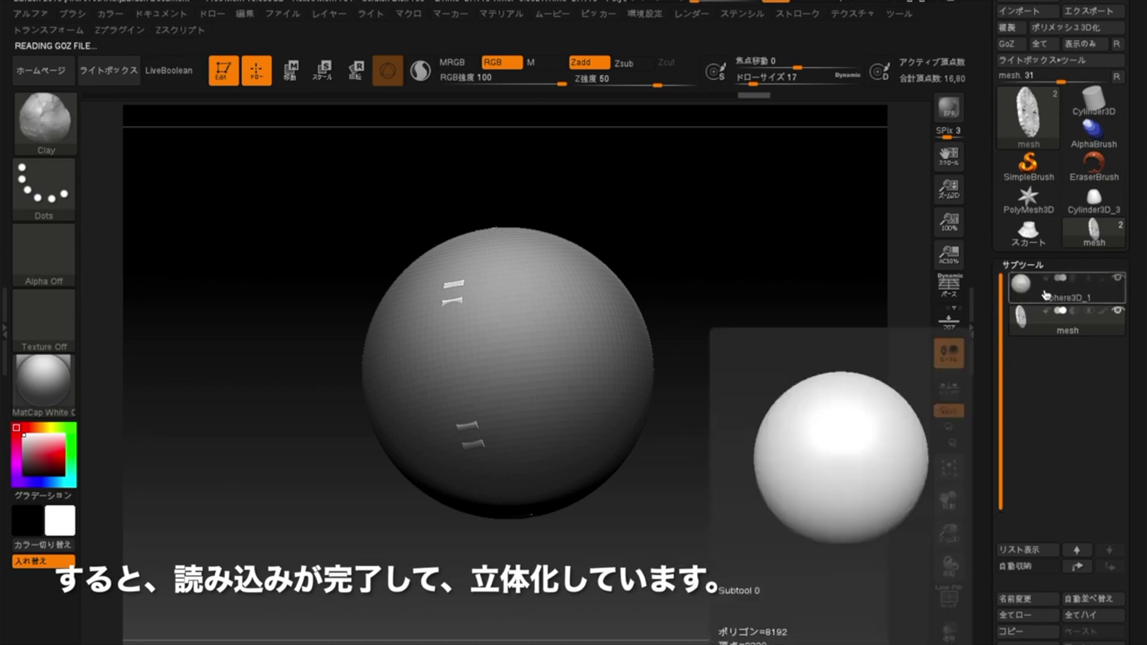
{"action": "left_click", "coordinate": [1113, 285]}
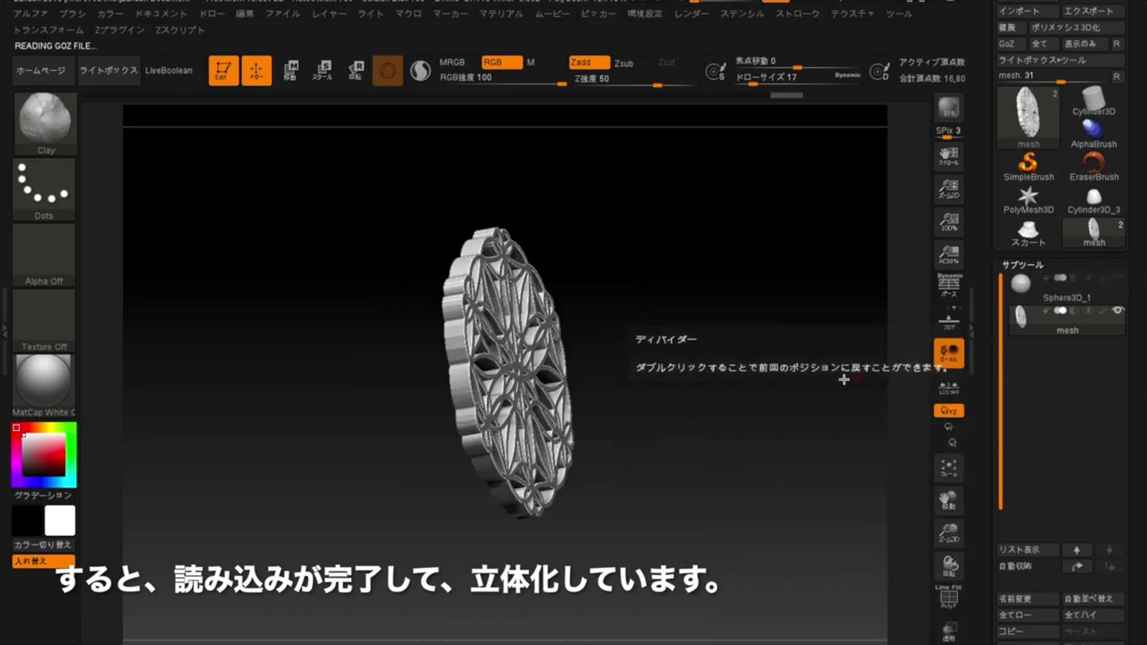
- Show the polyframe on the lace mesh and inspect its front and back faces
{"action": "left_click_drag", "start_coordinate": [717, 376], "coordinate": [695, 377]}
{"action": "left_click_drag", "start_coordinate": [308, 455], "coordinate": [397, 489], "text": "alt"}
{"action": "left_click", "coordinate": [949, 598]}
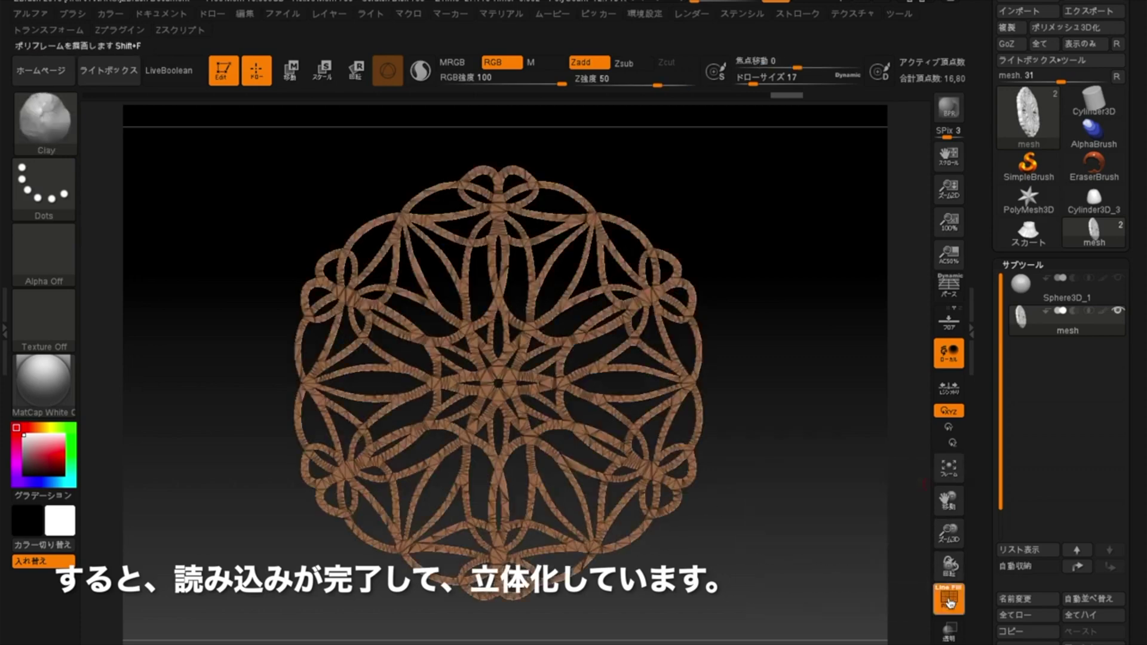
{"action": "left_click_drag", "start_coordinate": [801, 416], "coordinate": [661, 418]}
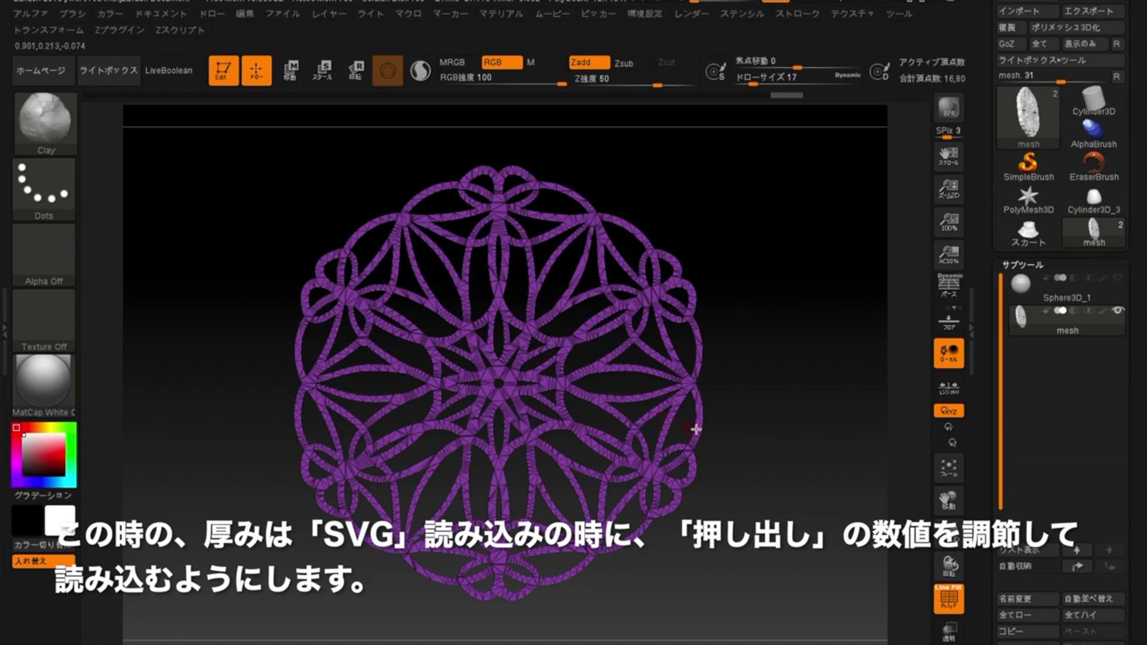
{"action": "left_click_drag", "start_coordinate": [750, 439], "coordinate": [888, 462]}
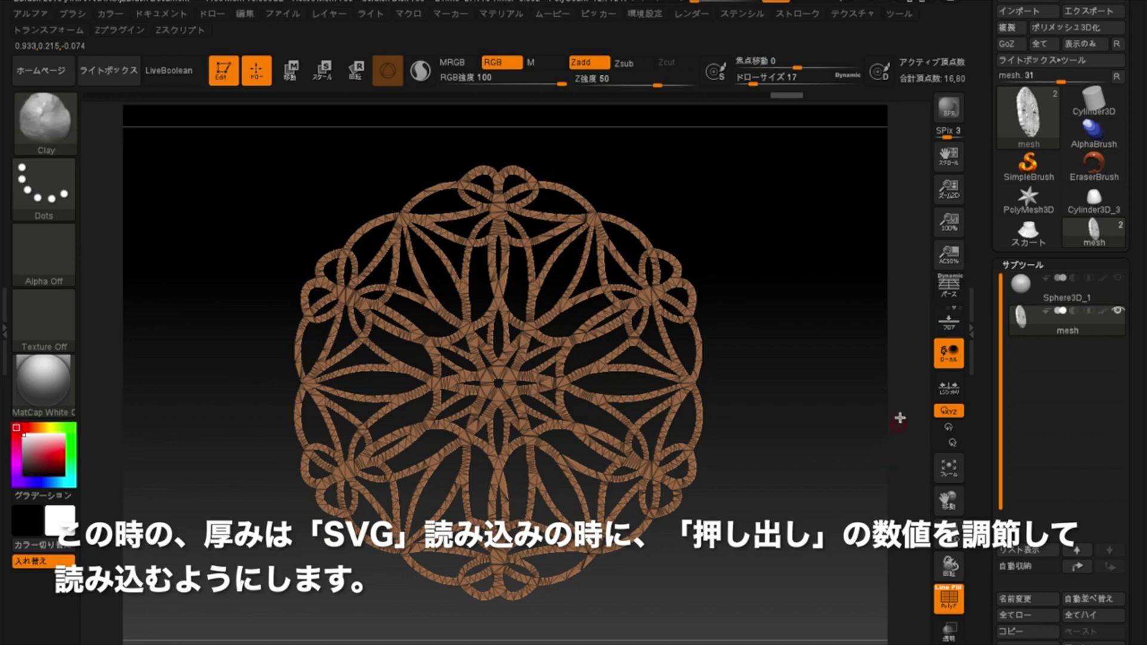
- Select the Sphere3D_1 subtool and move it along its depth axis to sit behind the lace mesh
{"action": "mouse_move", "coordinate": [1086, 107]}
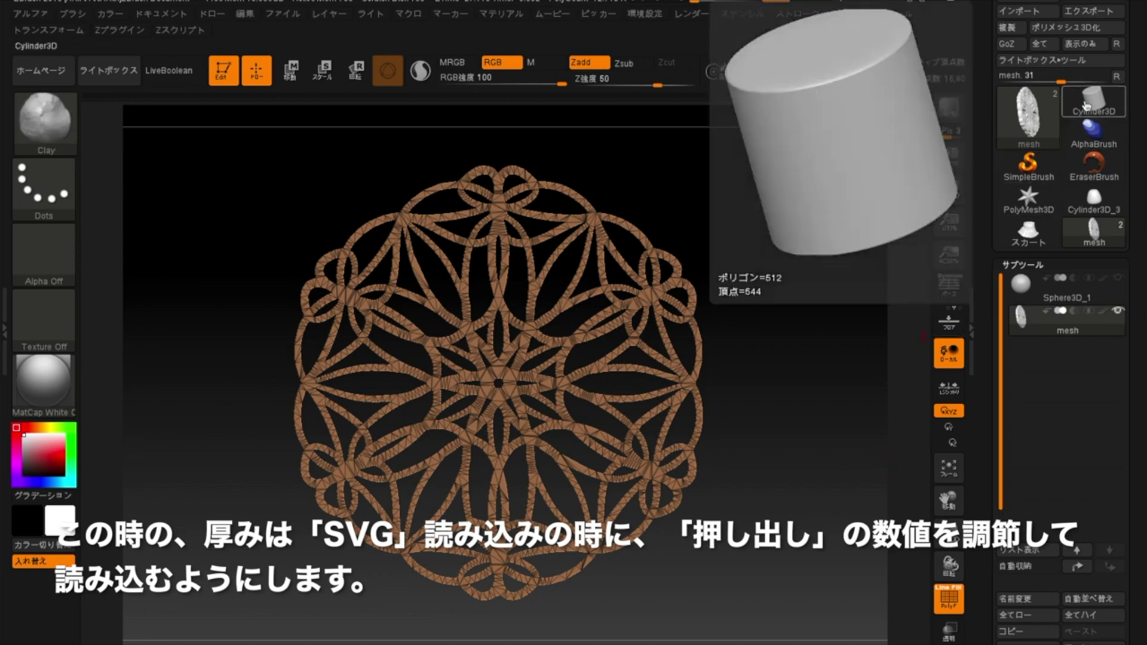
{"action": "left_click", "coordinate": [1043, 293]}
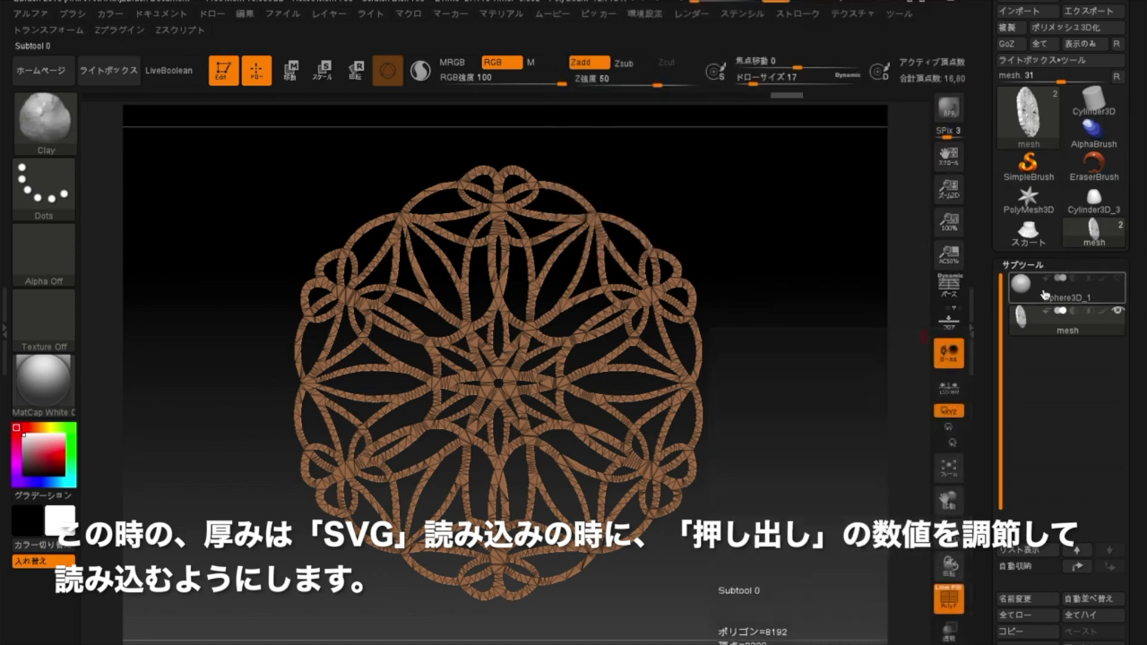
{"action": "left_click", "coordinate": [1040, 334]}
{"action": "left_click", "coordinate": [1048, 301]}
{"action": "left_click_drag", "start_coordinate": [835, 364], "coordinate": [894, 380]}
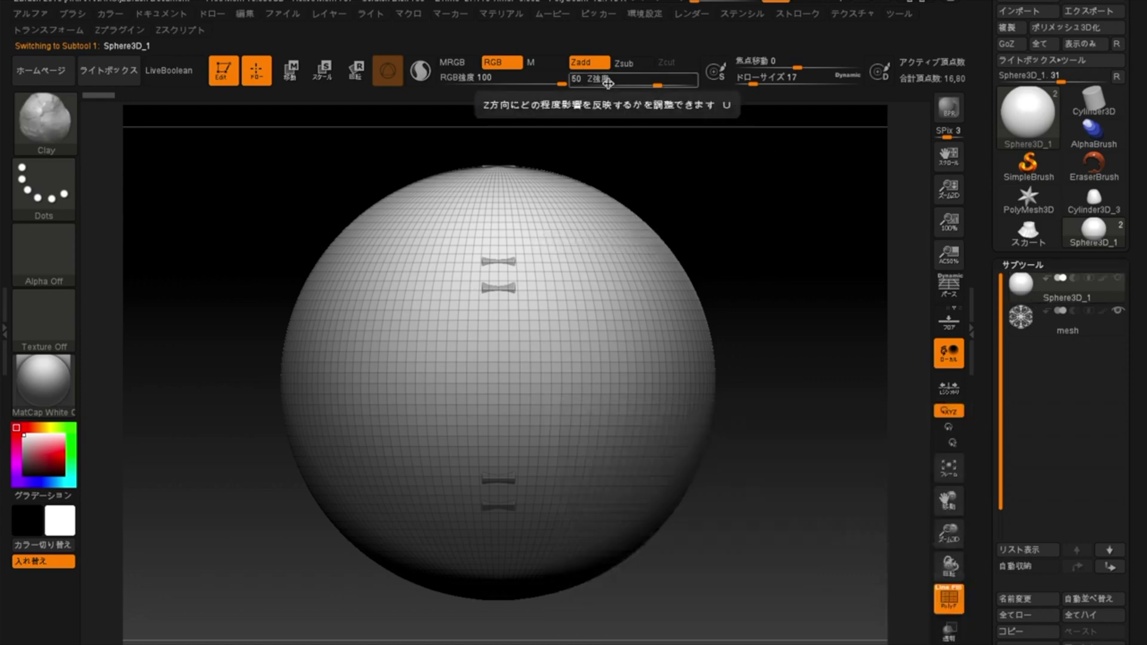
{"action": "left_click", "coordinate": [290, 71]}
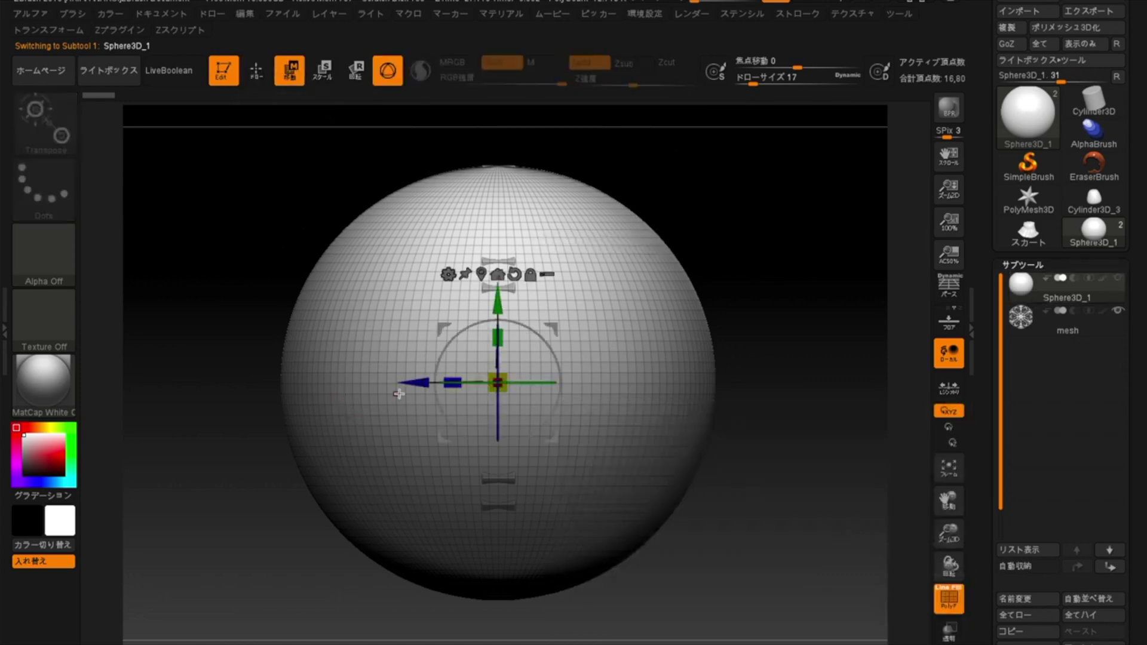
{"action": "left_click_drag", "start_coordinate": [414, 384], "coordinate": [189, 324]}
{"action": "left_click_drag", "start_coordinate": [611, 335], "coordinate": [884, 396]}
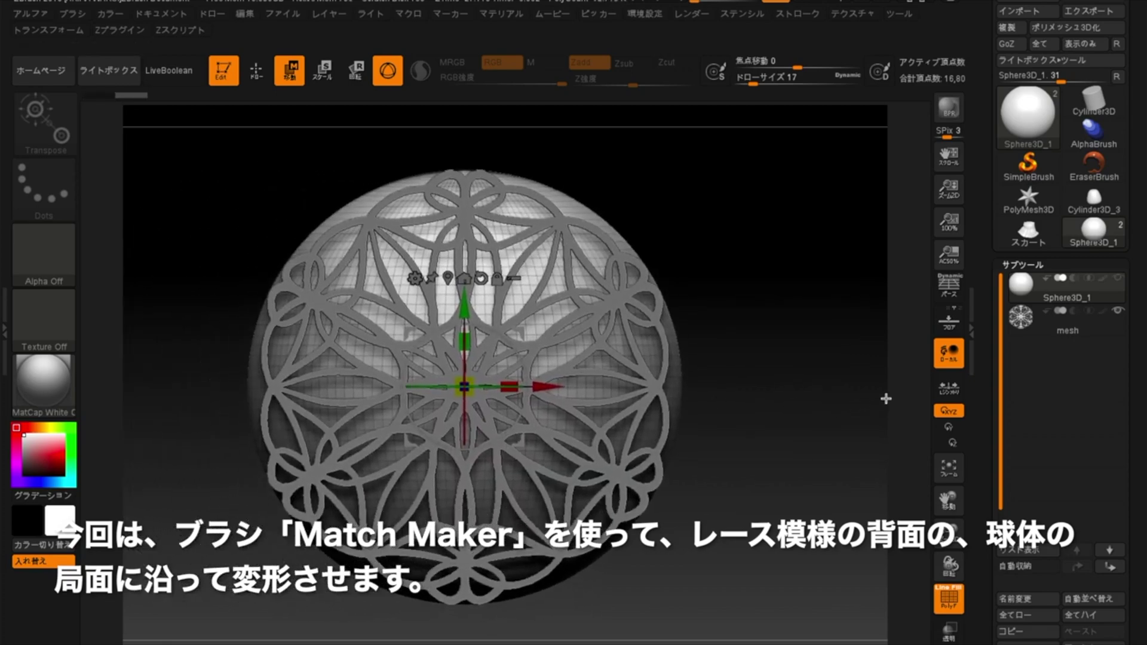
- Scale the lace mesh down smaller than the sphere and show the Sphere3D_1 subtool behind it
{"action": "left_click", "coordinate": [546, 375], "text": "alt"}
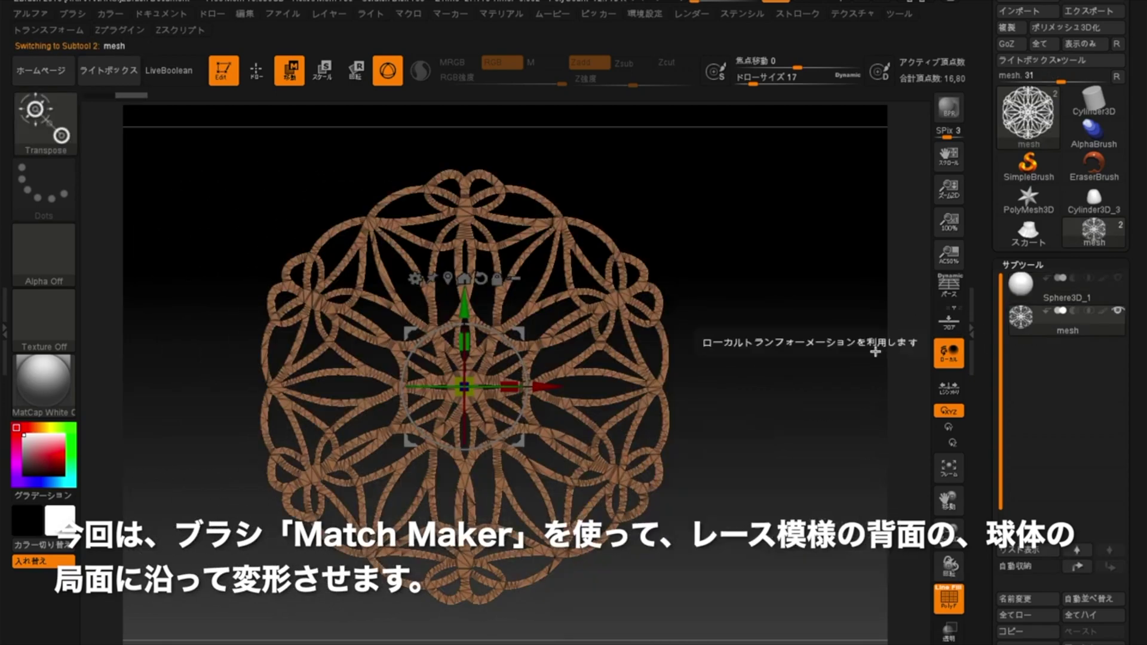
{"action": "left_click_drag", "start_coordinate": [471, 379], "coordinate": [431, 412]}
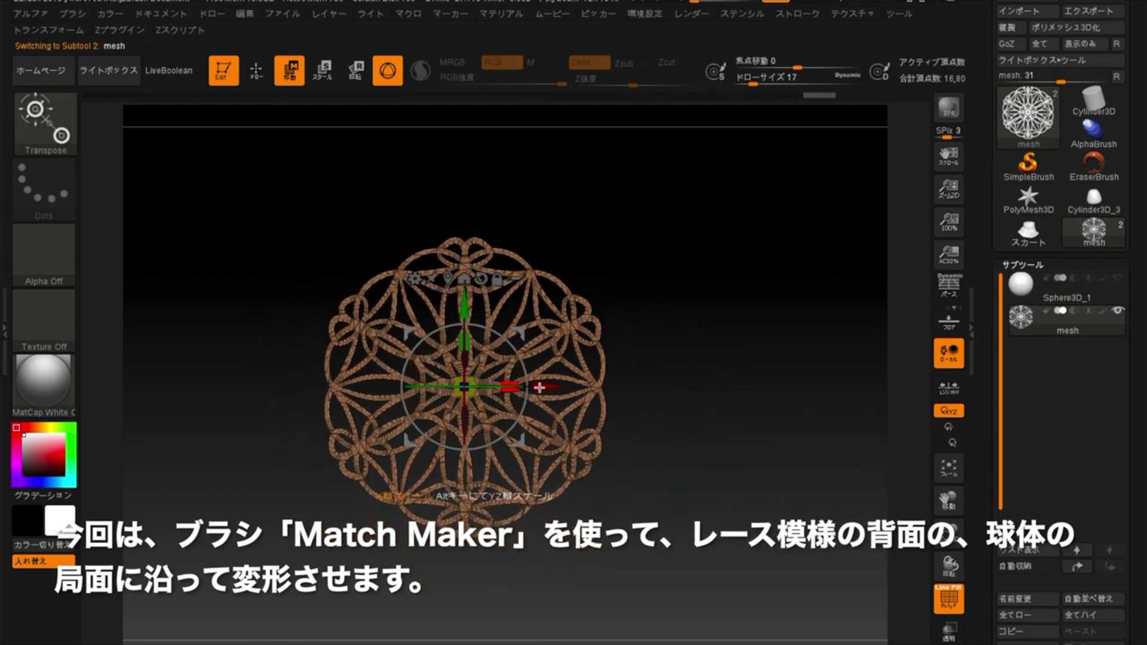
{"action": "left_click", "coordinate": [1118, 281]}
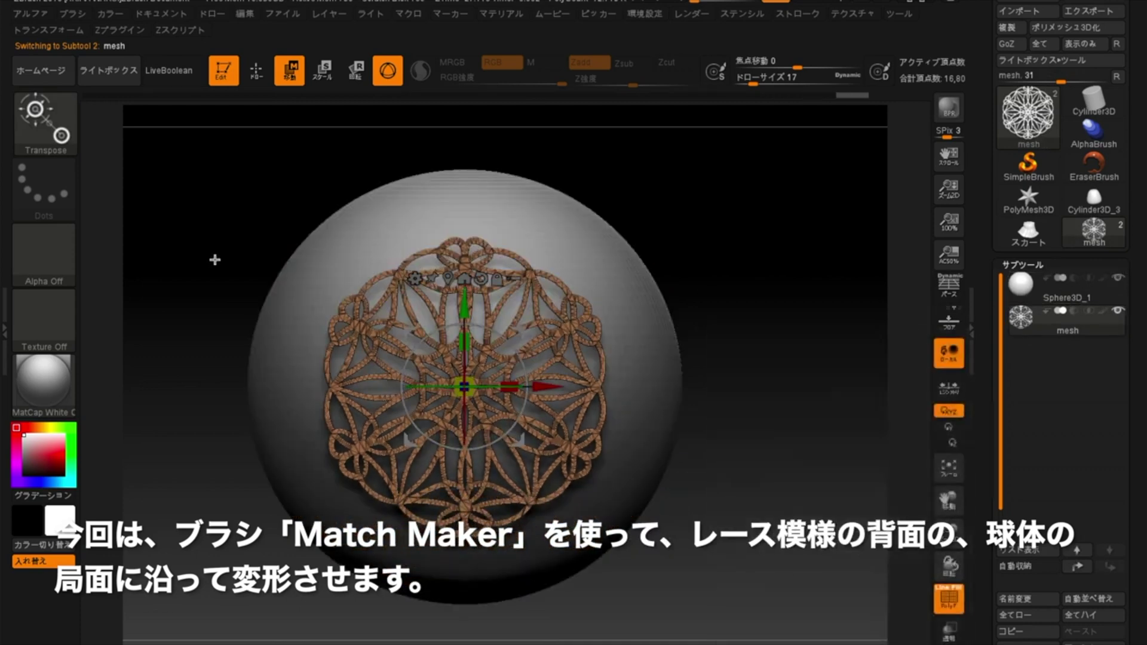
{"action": "key", "text": "f"}
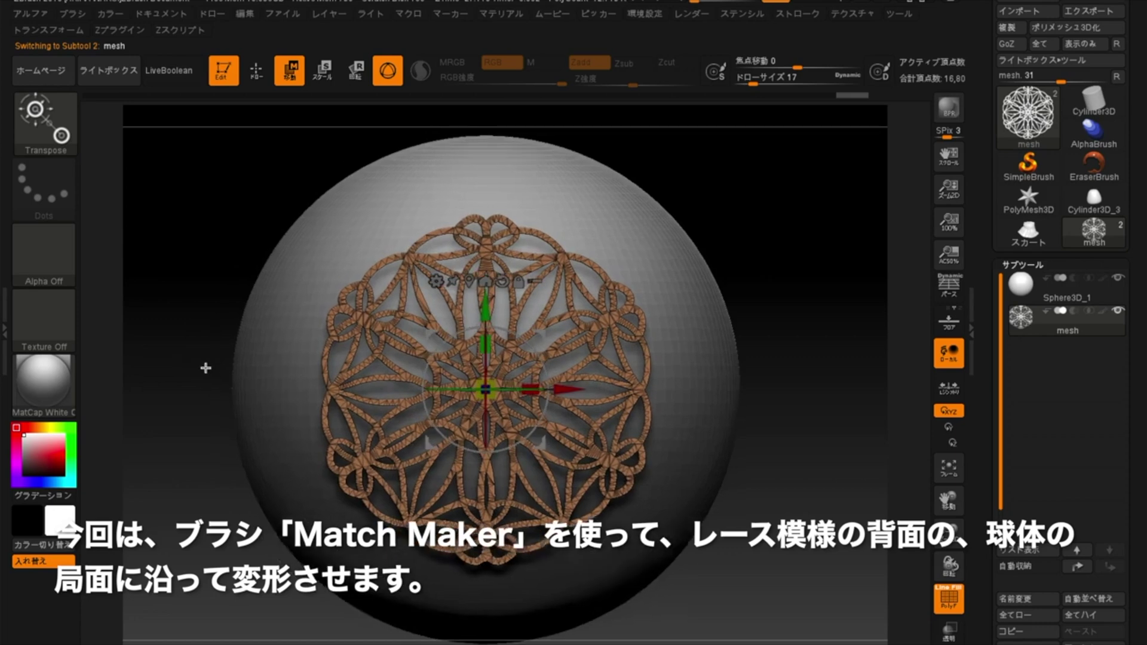
{"action": "left_click_drag", "start_coordinate": [185, 362], "coordinate": [190, 322], "text": "alt"}
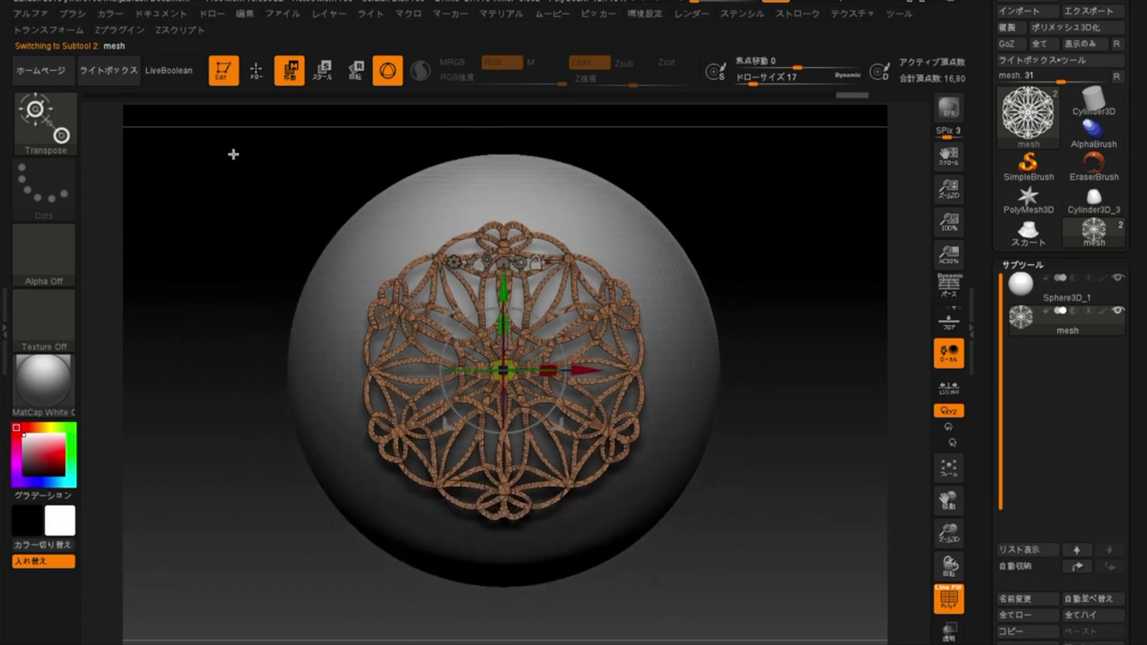
- Conform the lace mesh to the sphere with one downward MatchMaker brush stroke across it, using draw size 734
{"action": "key", "text": "q"}
{"action": "left_click", "coordinate": [40, 133]}
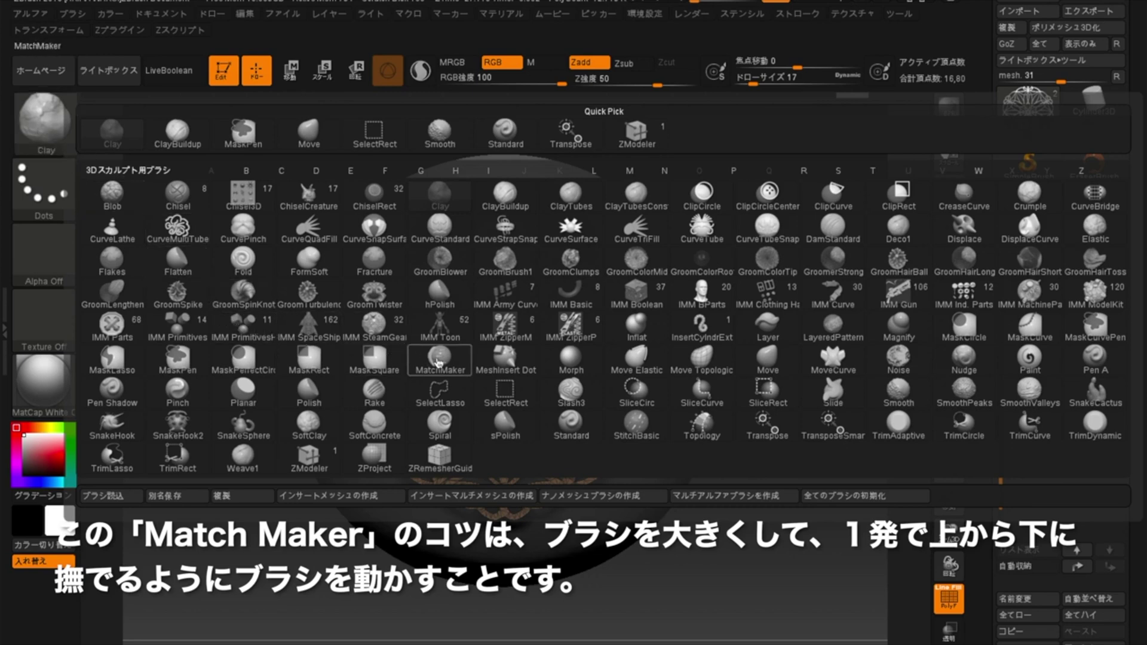
{"action": "mouse_move", "coordinate": [437, 360]}
{"action": "left_click", "coordinate": [465, 363]}
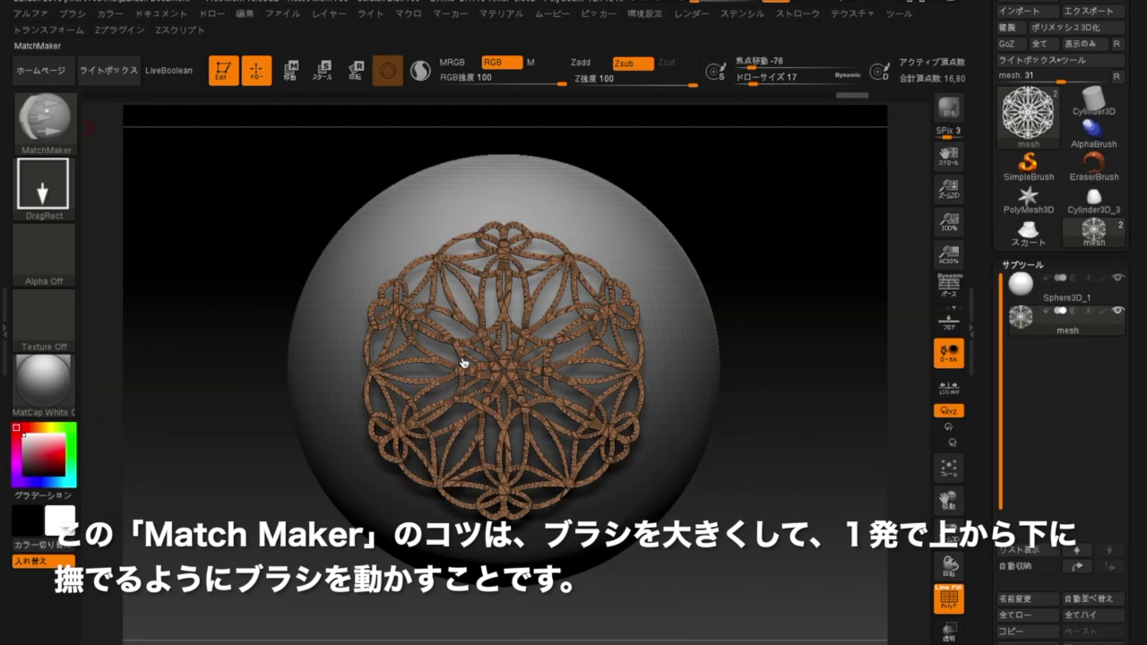
{"action": "key", "text": "space"}
{"action": "left_click_drag", "start_coordinate": [514, 202], "coordinate": [591, 202]}
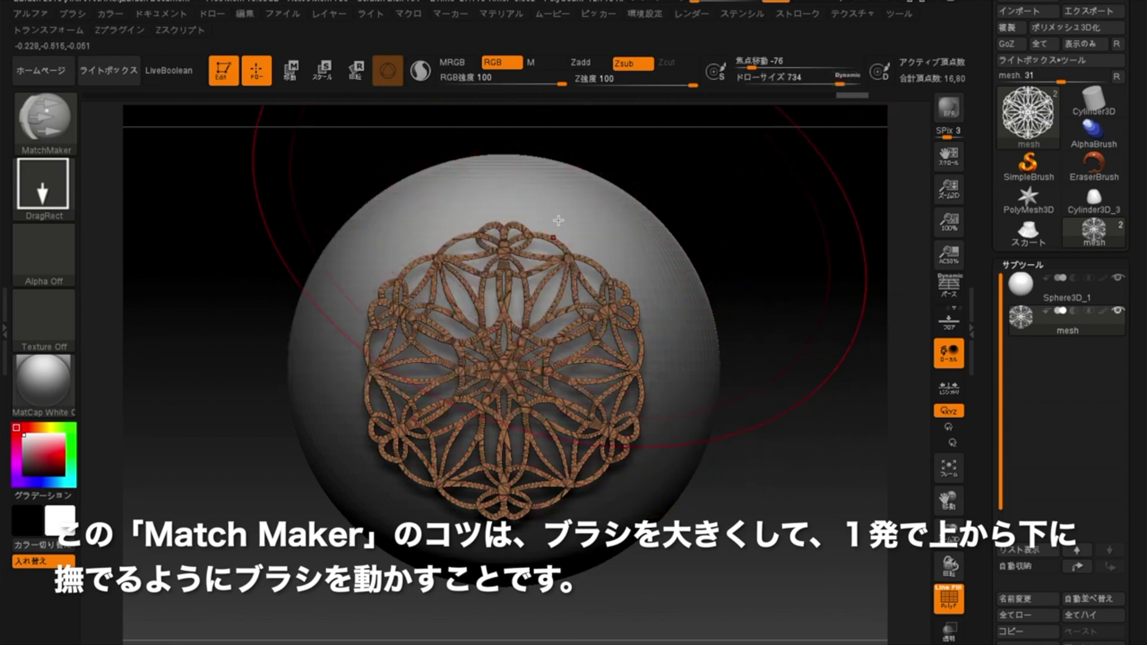
{"action": "mouse_move", "coordinate": [509, 247]}
{"action": "left_mouse_down"}
{"action": "mouse_move", "coordinate": [528, 396]}
{"action": "mouse_move", "coordinate": [512, 565]}
{"action": "left_mouse_up"}
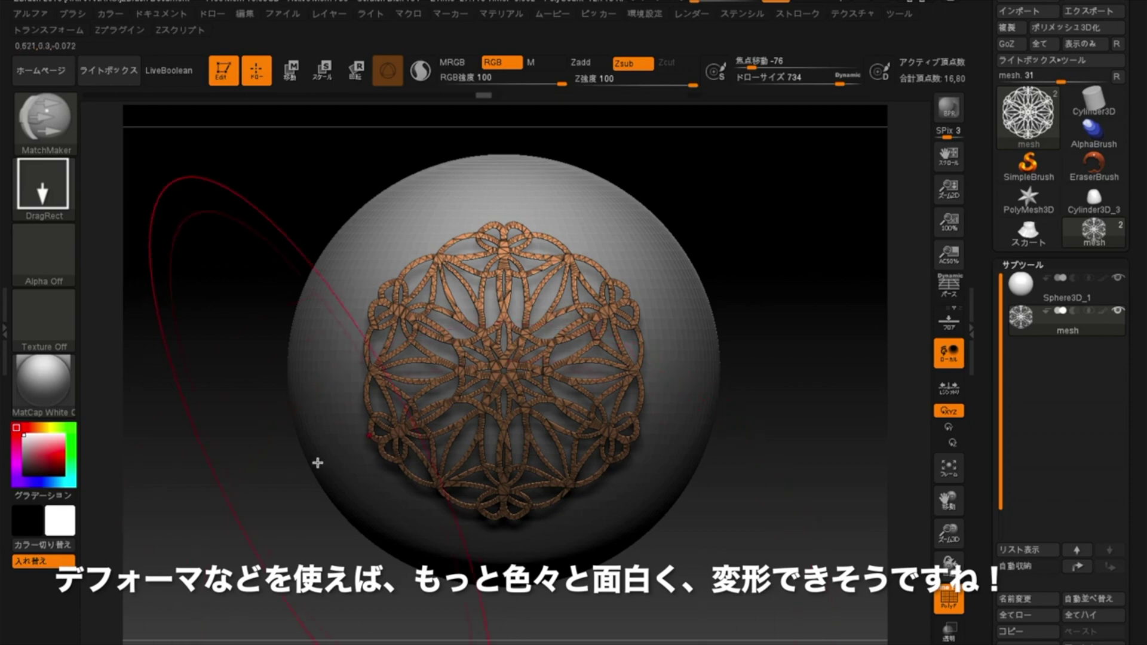
- Move the curved lace mesh along its depth axis so it sits against the sphere's surface
{"action": "left_click_drag", "start_coordinate": [198, 495], "coordinate": [259, 497]}
{"action": "key", "text": "shift"}
{"action": "left_click_drag", "start_coordinate": [746, 454], "coordinate": [908, 434], "text": "alt"}
{"action": "left_click", "coordinate": [290, 70]}
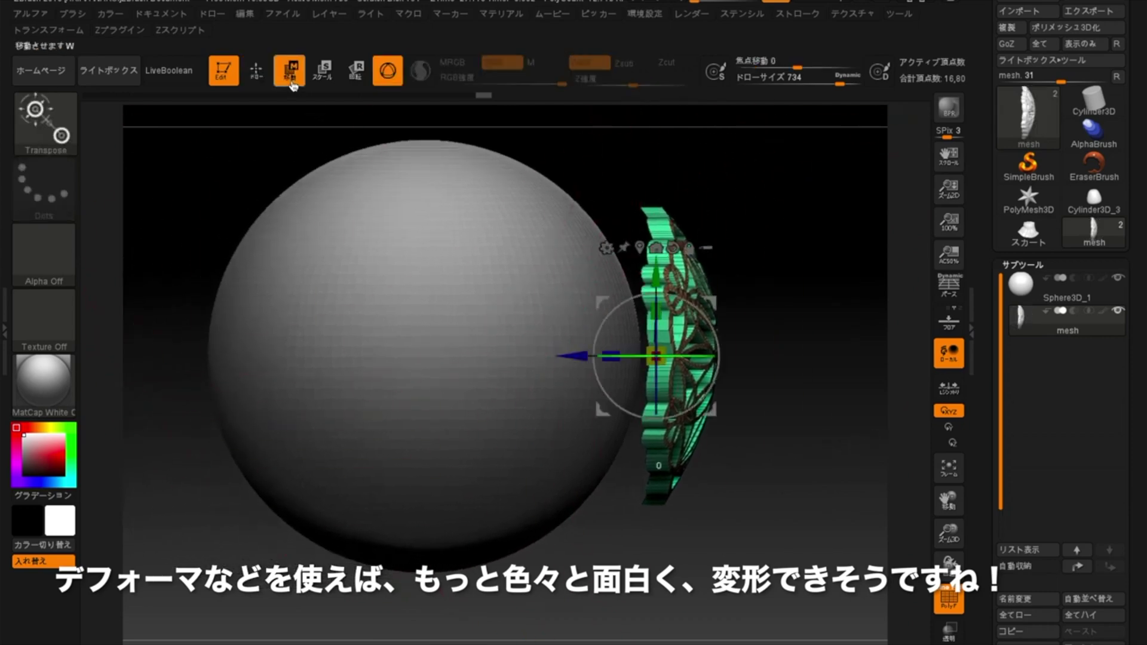
{"action": "left_click_drag", "start_coordinate": [559, 356], "coordinate": [499, 359]}
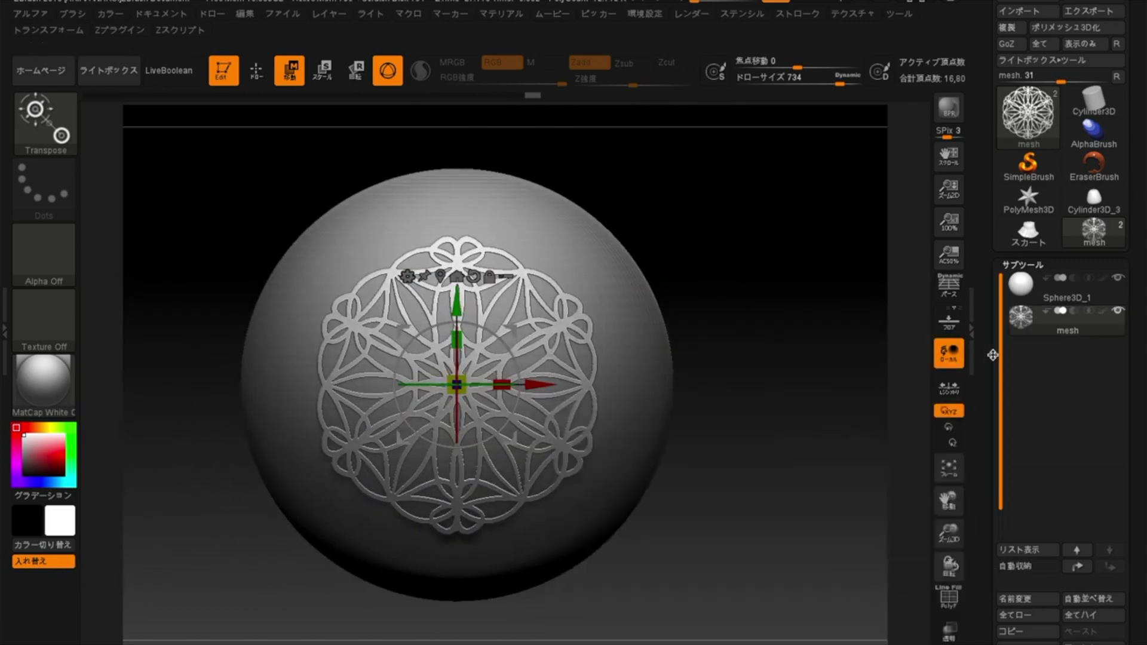
- Duplicate the lace mesh and place the copy on the opposite side of the sphere
{"action": "scroll", "coordinate": [993, 355], "scroll_direction": "down", "scroll_amount": 3}
{"action": "left_click", "coordinate": [998, 538]}
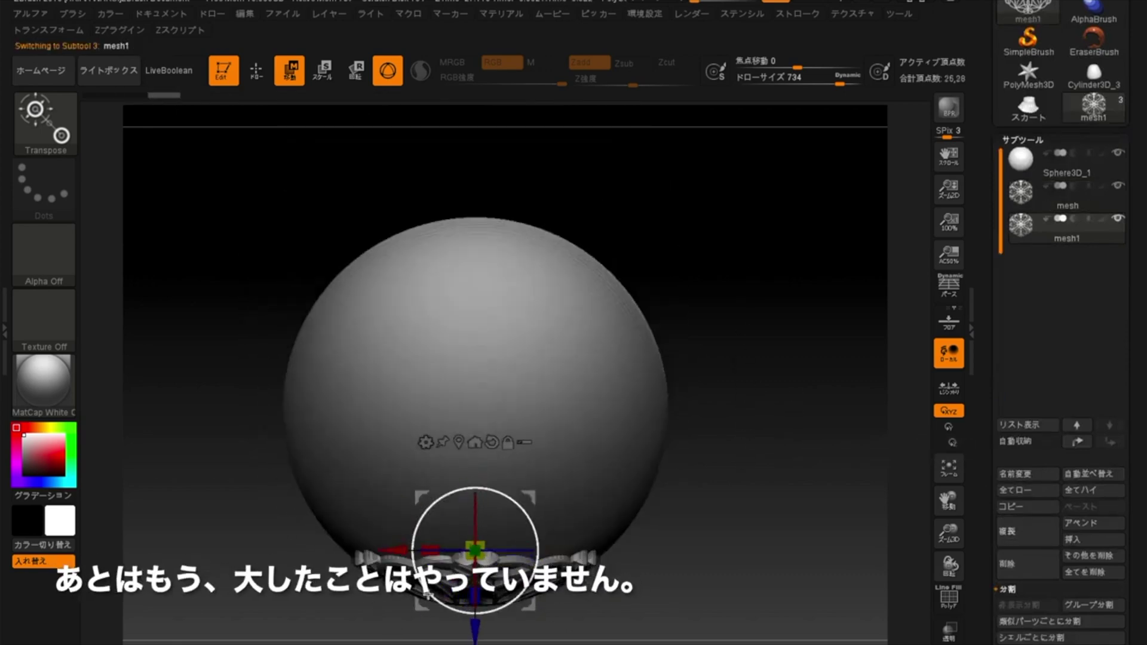
{"action": "left_click_drag", "start_coordinate": [428, 596], "coordinate": [447, 290]}
- Duplicate the lace piece twice and rotate and move the copies onto two facing lateral sides of the sphere
{"action": "left_click", "coordinate": [1009, 531]}
{"action": "left_click_drag", "start_coordinate": [427, 208], "coordinate": [426, 350]}
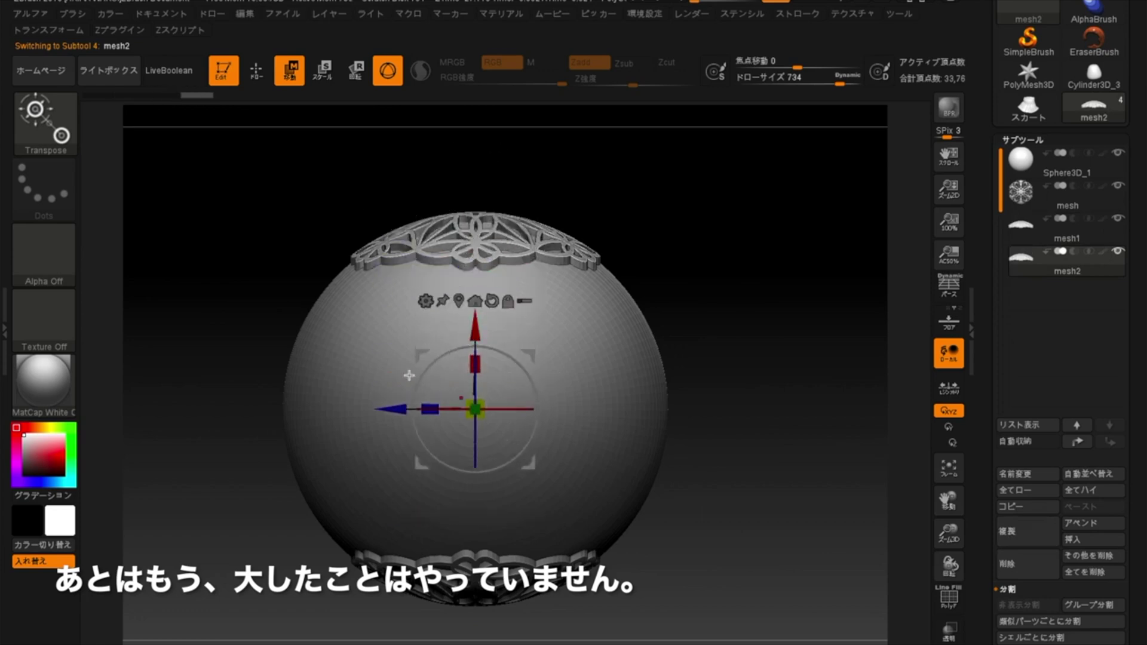
{"action": "left_click_drag", "start_coordinate": [393, 409], "coordinate": [534, 409]}
{"action": "left_click", "coordinate": [1008, 531]}
{"action": "left_click_drag", "start_coordinate": [668, 373], "coordinate": [565, 445], "text": "shift"}
{"action": "left_click_drag", "start_coordinate": [694, 400], "coordinate": [417, 394]}
{"action": "left_click_drag", "start_coordinate": [263, 269], "coordinate": [496, 335]}
- Duplicate the lace piece and place the copy on one of the two sides of the sphere still uncovered
{"action": "left_click", "coordinate": [997, 532]}
{"action": "left_click_drag", "start_coordinate": [392, 434], "coordinate": [308, 466]}
{"action": "left_click_drag", "start_coordinate": [253, 409], "coordinate": [396, 442]}
{"action": "left_click_drag", "start_coordinate": [475, 492], "coordinate": [476, 351]}
- Duplicate the lace piece once more and align the copy on the sphere's last uncovered side
{"action": "left_click", "coordinate": [1010, 531]}
{"action": "left_click_drag", "start_coordinate": [536, 281], "coordinate": [476, 378], "text": "shift"}
{"action": "left_click_drag", "start_coordinate": [477, 194], "coordinate": [510, 473]}
{"action": "left_click_drag", "start_coordinate": [760, 521], "coordinate": [736, 438]}
{"action": "left_click_drag", "start_coordinate": [557, 546], "coordinate": [550, 546]}
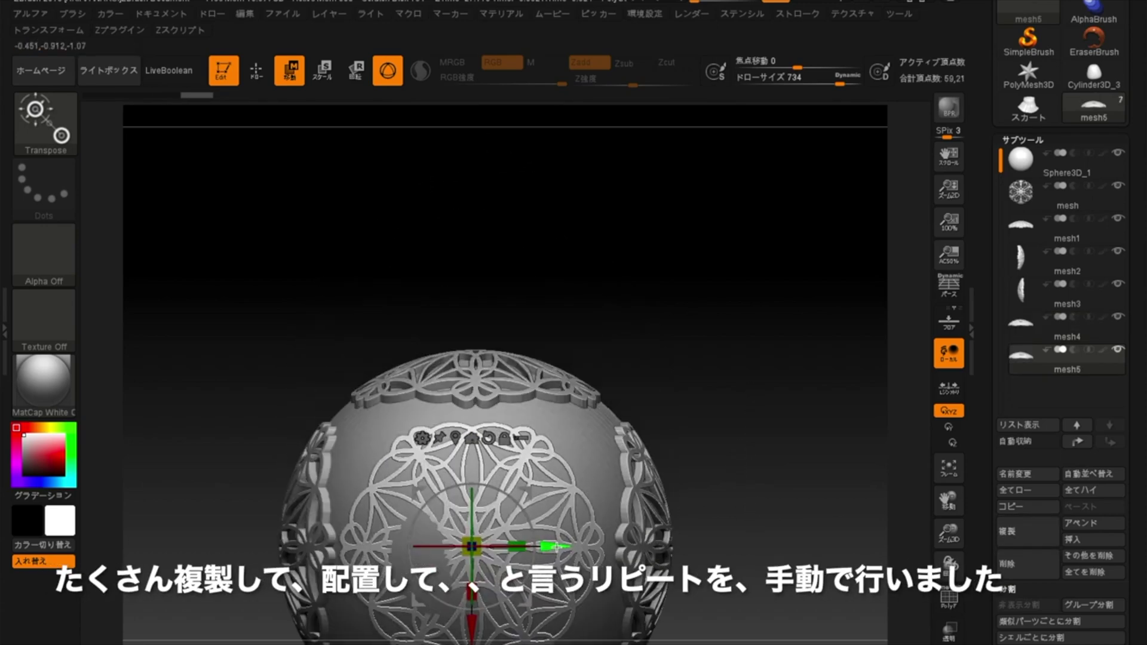
{"action": "left_click_drag", "start_coordinate": [201, 398], "coordinate": [285, 398], "text": "shift"}
{"action": "left_click_drag", "start_coordinate": [385, 546], "coordinate": [391, 546]}
{"action": "left_click_drag", "start_coordinate": [562, 526], "coordinate": [358, 536]}
{"action": "left_click_drag", "start_coordinate": [341, 536], "coordinate": [316, 368], "text": "alt"}
- Merge the six lace subtools below Sphere3D_1 into one subtool with Merge Down
{"action": "left_click", "coordinate": [1034, 201]}
{"action": "left_click_drag", "start_coordinate": [982, 634], "coordinate": [982, 443]}
{"action": "left_click", "coordinate": [1019, 447]}
{"action": "left_click", "coordinate": [1016, 377]}
{"action": "key", "text": "Return"}
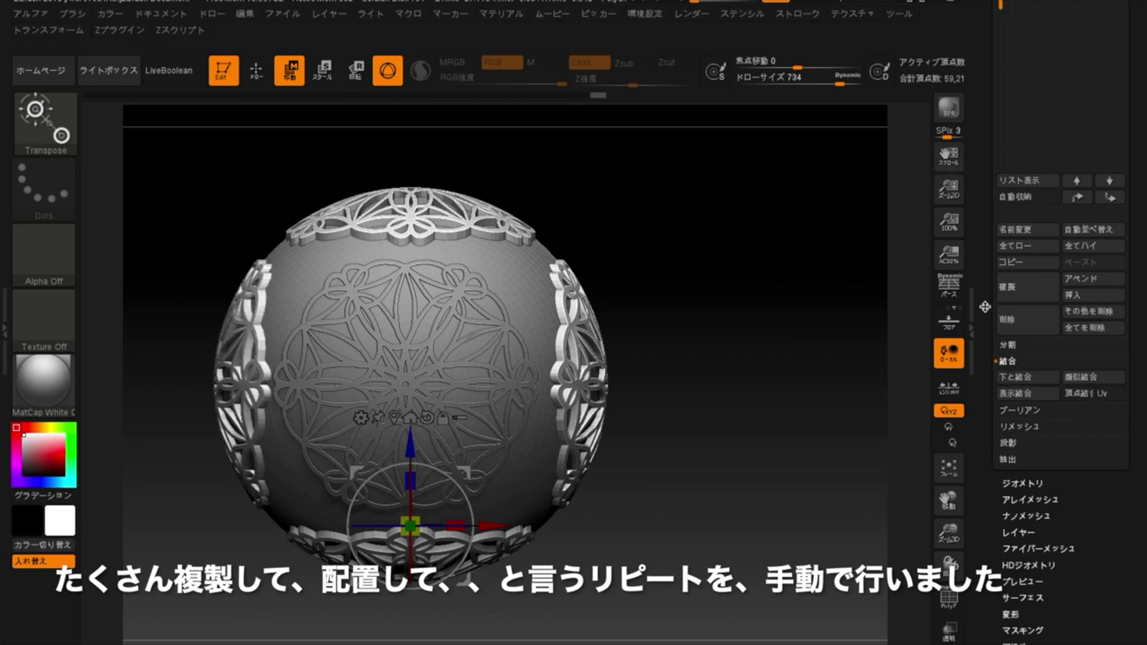
- Duplicate the merged lace subtool, hide Sphere3D_1 and rotate the copy so its pieces cover the gaps
{"action": "left_click", "coordinate": [1011, 415]}
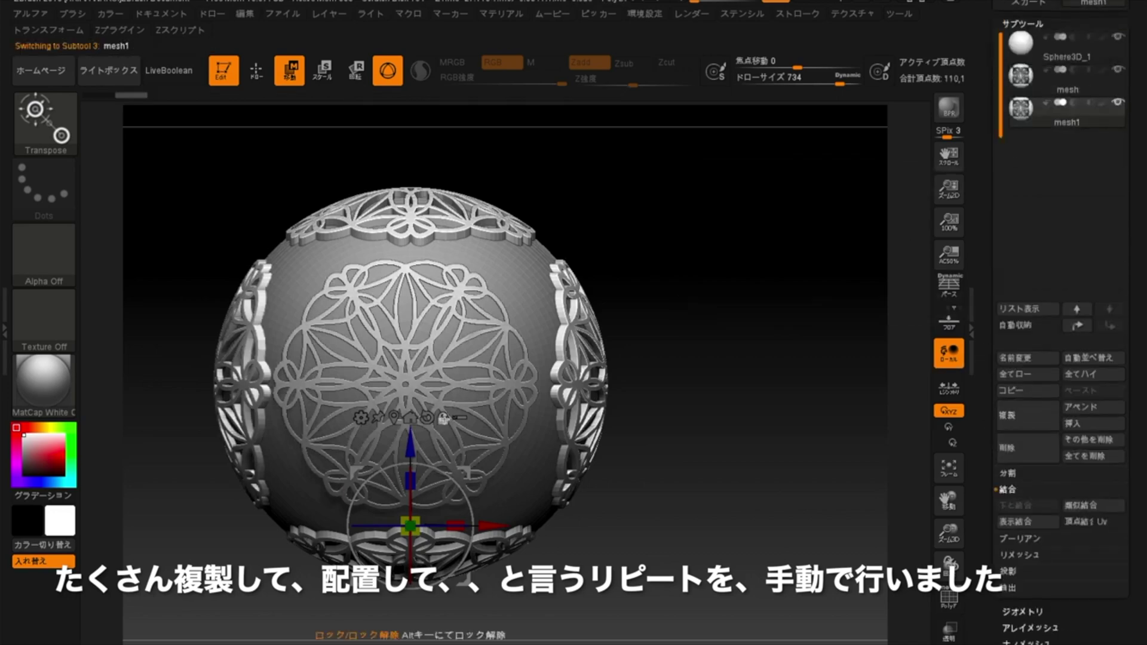
{"action": "left_click", "coordinate": [1118, 36]}
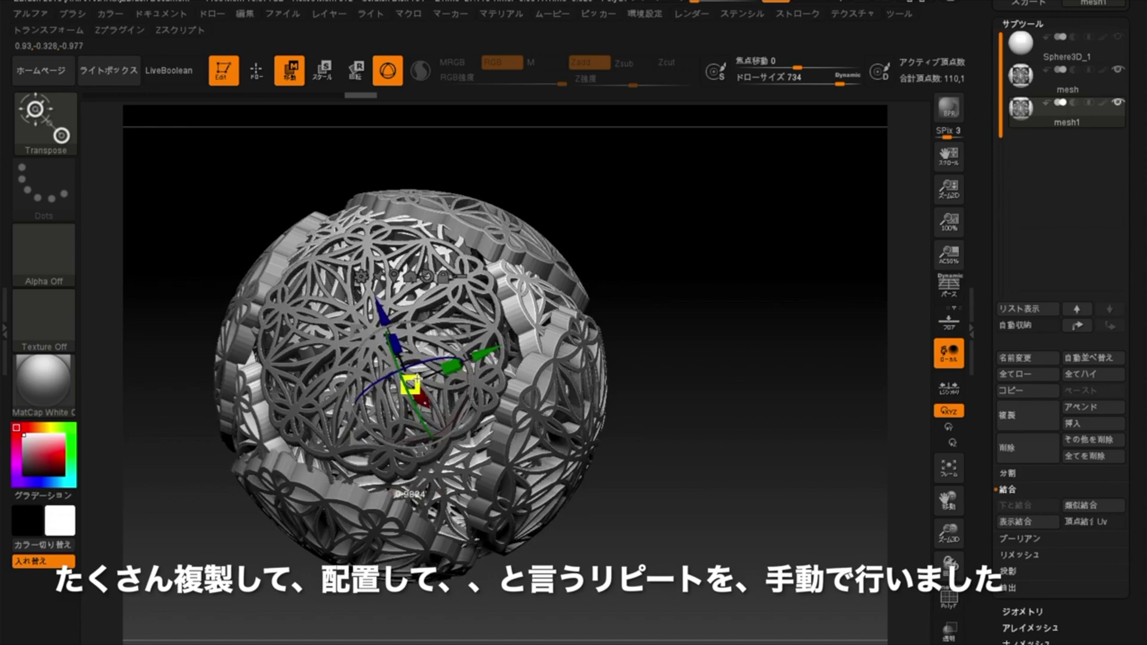
- Apply the Gold material to the lace ball and check it up close from several angles
{"action": "left_click", "coordinate": [44, 382]}
{"action": "left_click", "coordinate": [659, 311]}
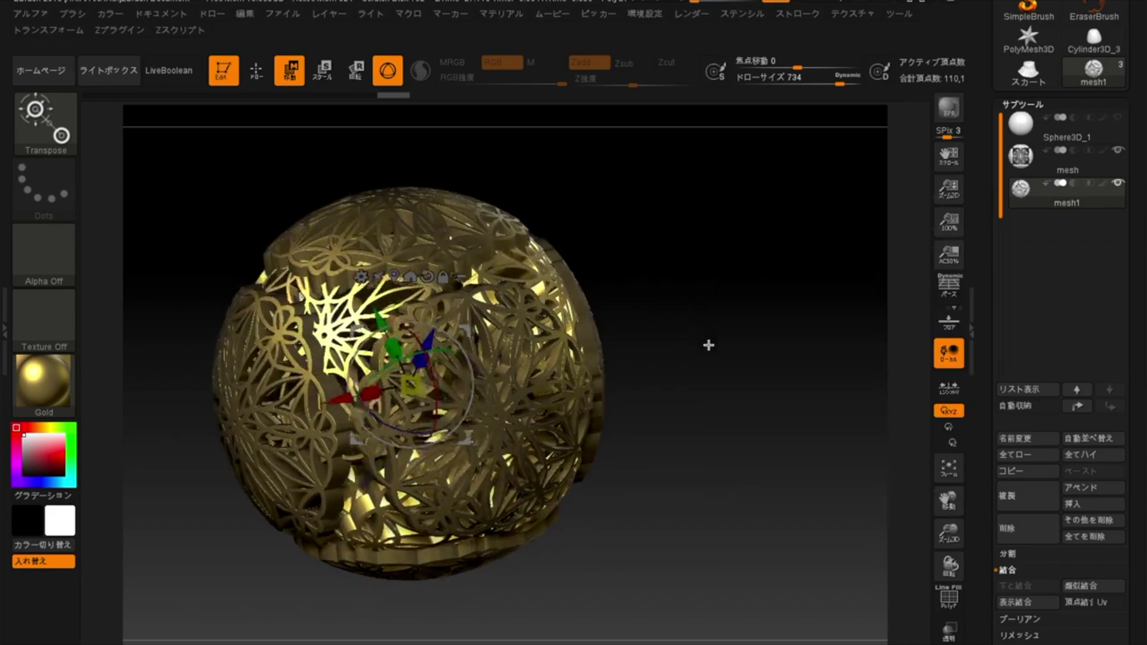
{"action": "left_click_drag", "start_coordinate": [664, 450], "coordinate": [606, 345]}
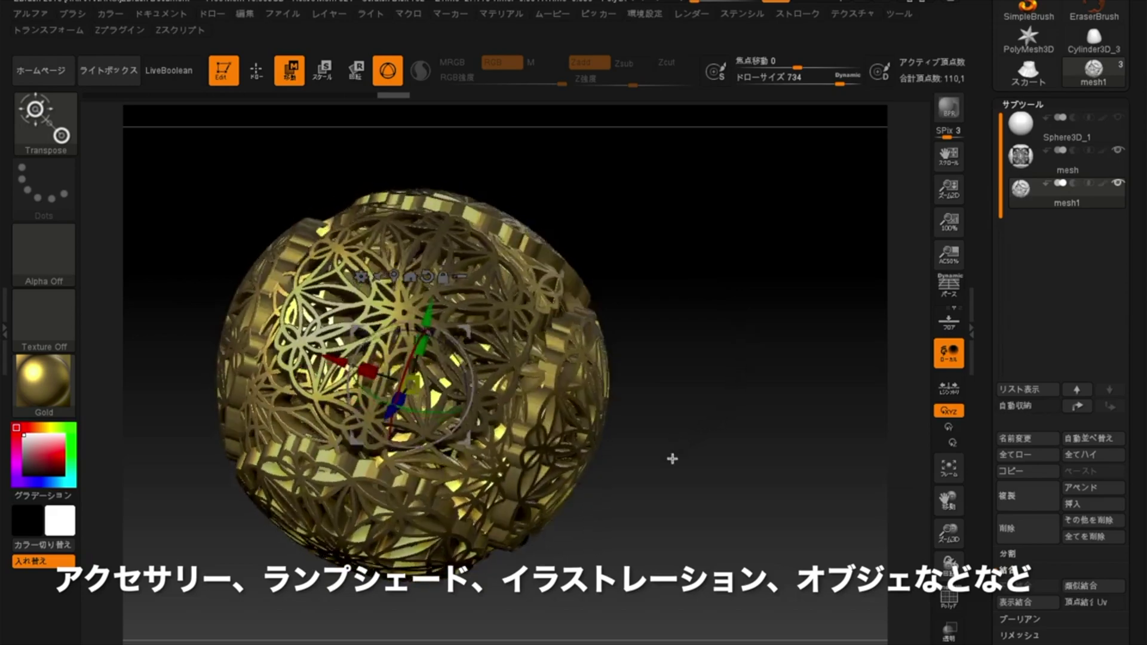
{"action": "left_click_drag", "start_coordinate": [656, 556], "coordinate": [648, 625]}
{"action": "left_click_drag", "start_coordinate": [687, 432], "coordinate": [777, 436], "text": "alt"}
{"action": "key", "text": "q"}
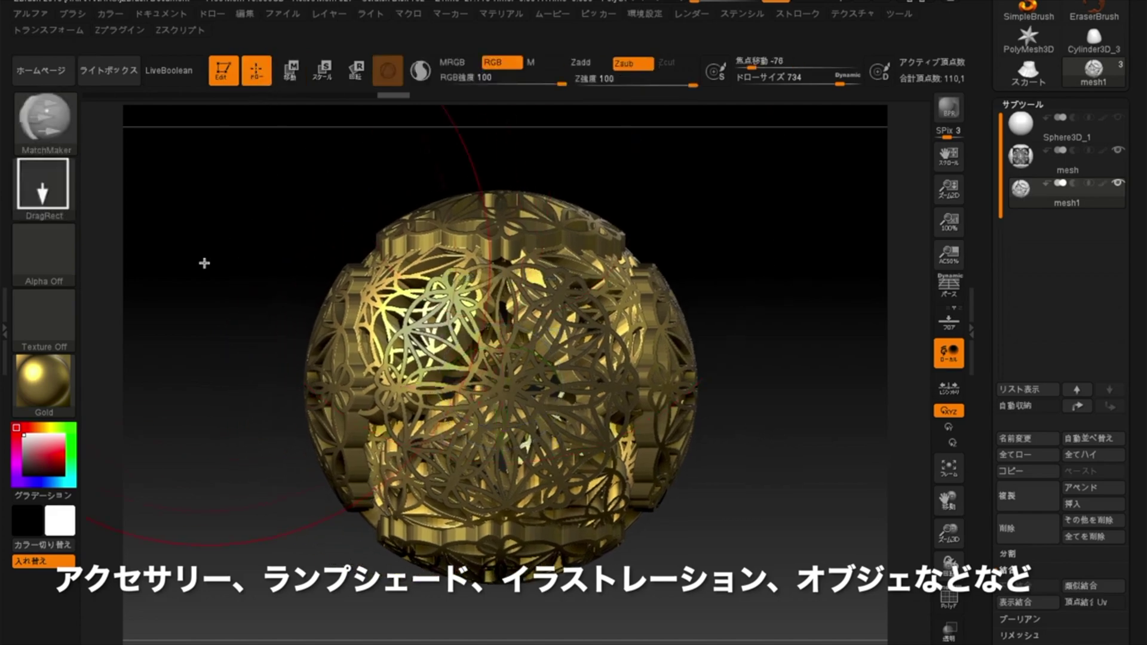
{"action": "left_click_drag", "start_coordinate": [229, 304], "coordinate": [288, 380]}
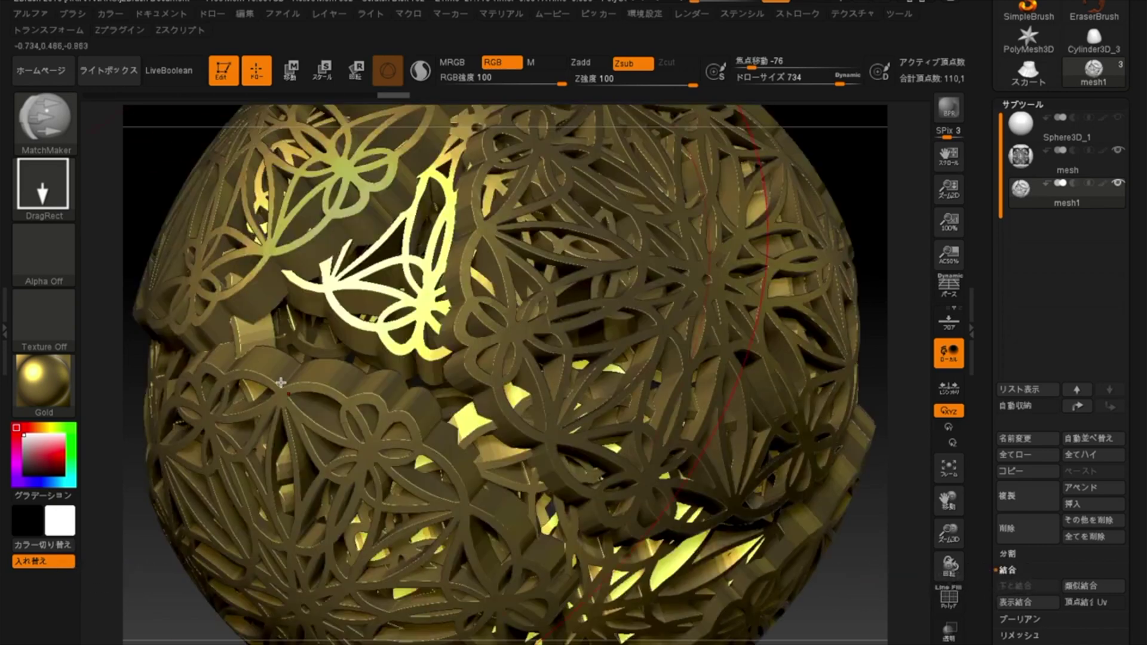
{"action": "left_click", "coordinate": [172, 191], "text": "alt"}
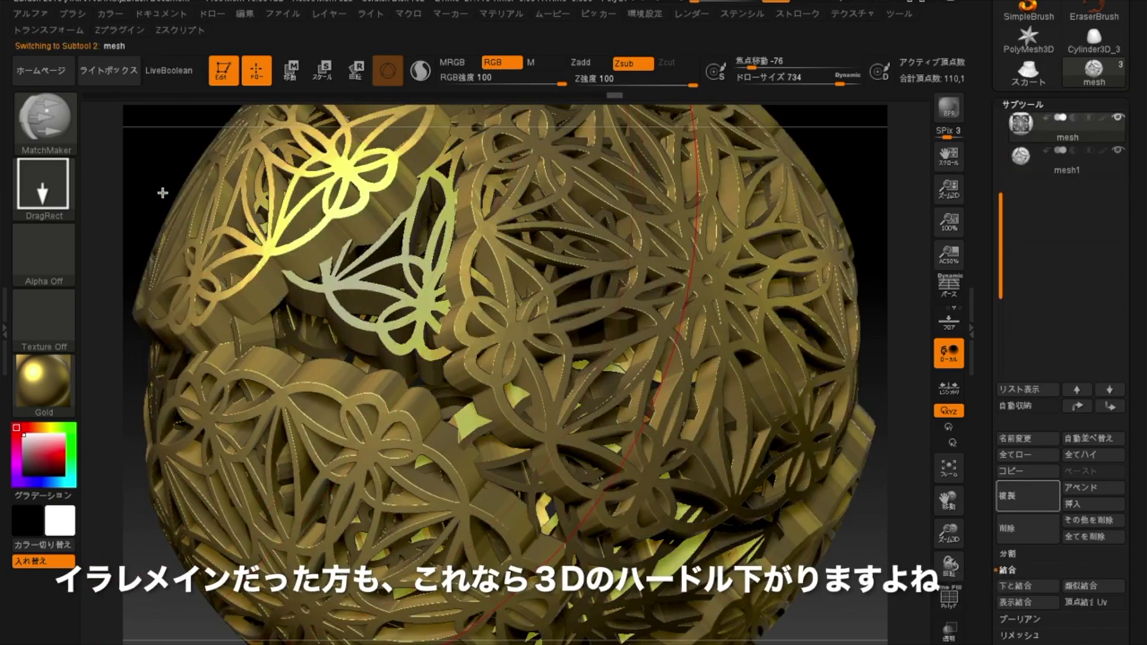
{"action": "left_click_drag", "start_coordinate": [171, 113], "coordinate": [389, 282], "text": "alt"}
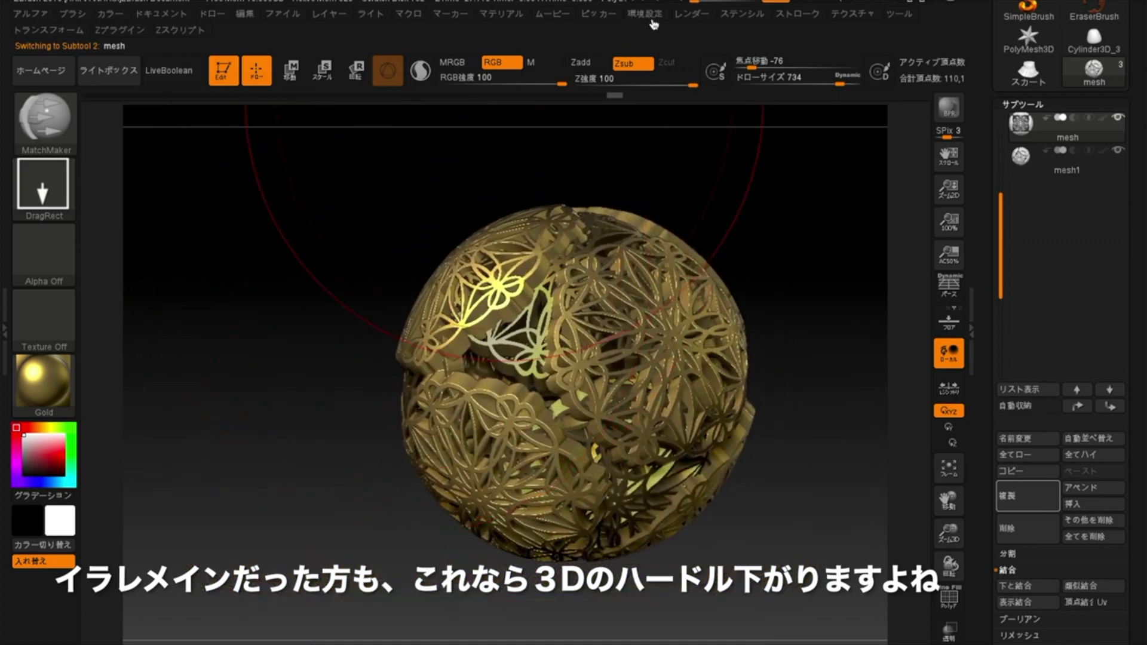
- Set KeyShot as the external renderer and send the lace ball to it with a BPR render
{"action": "left_click", "coordinate": [697, 17]}
{"action": "left_click", "coordinate": [714, 129]}
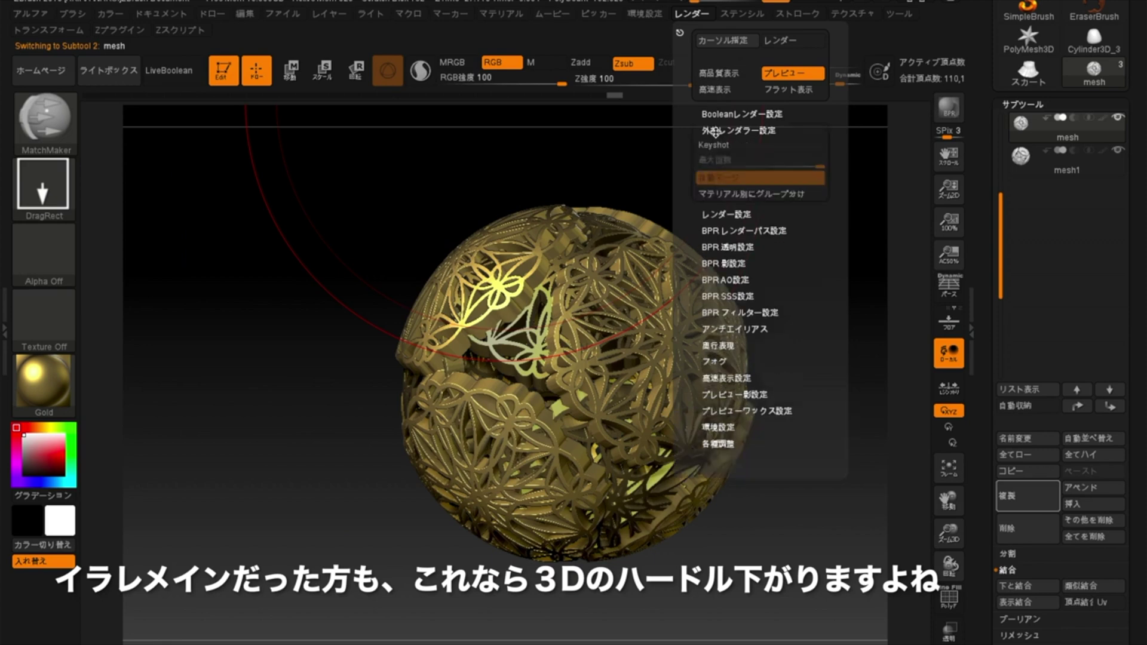
{"action": "left_click", "coordinate": [717, 149]}
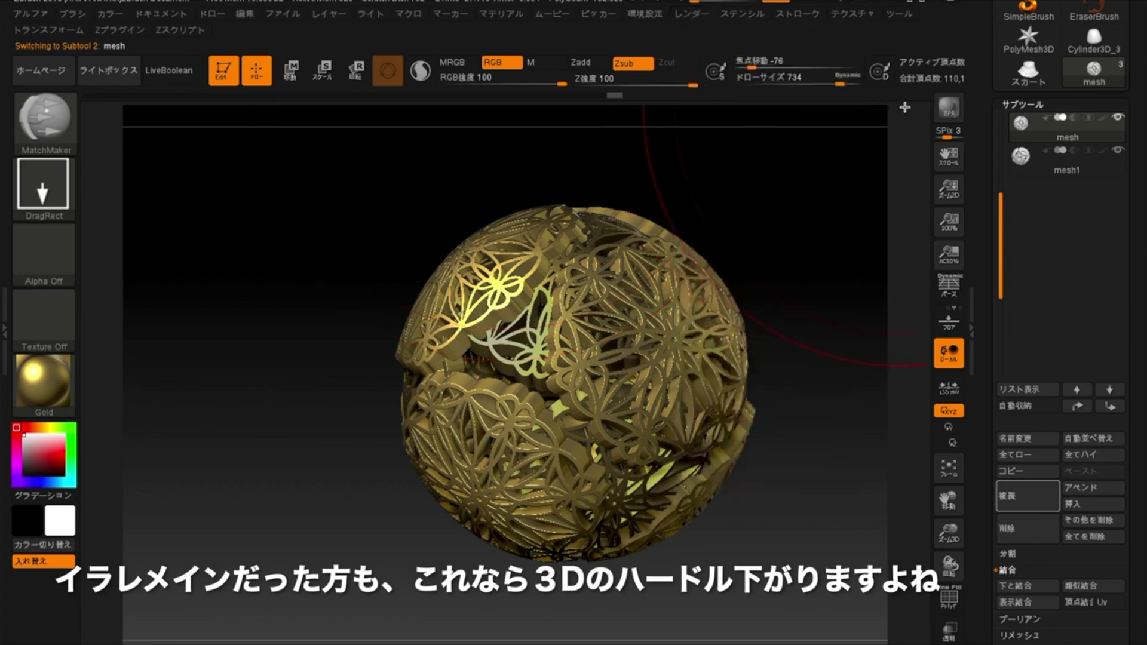
{"action": "left_click", "coordinate": [957, 109]}
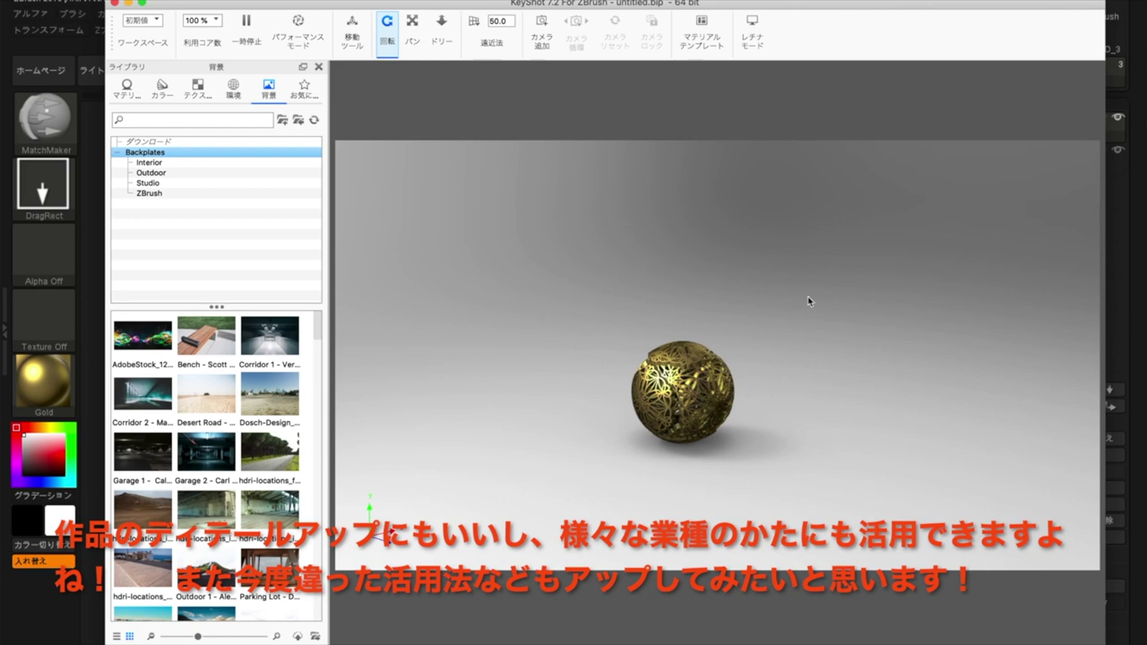
- In KeyShot, dolly and pan the camera so the golden lace ball sits large in the right half of the image
{"action": "scroll", "coordinate": [736, 321], "scroll_direction": "up", "scroll_amount": 5}
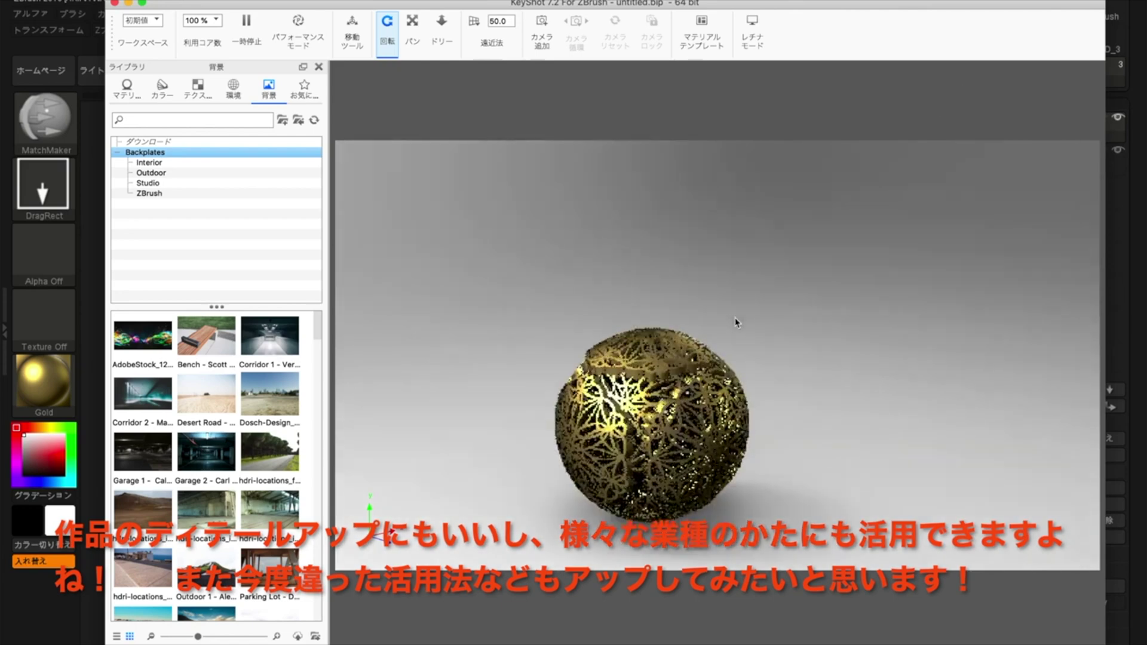
{"action": "scroll", "coordinate": [736, 322], "scroll_direction": "up", "scroll_amount": 4}
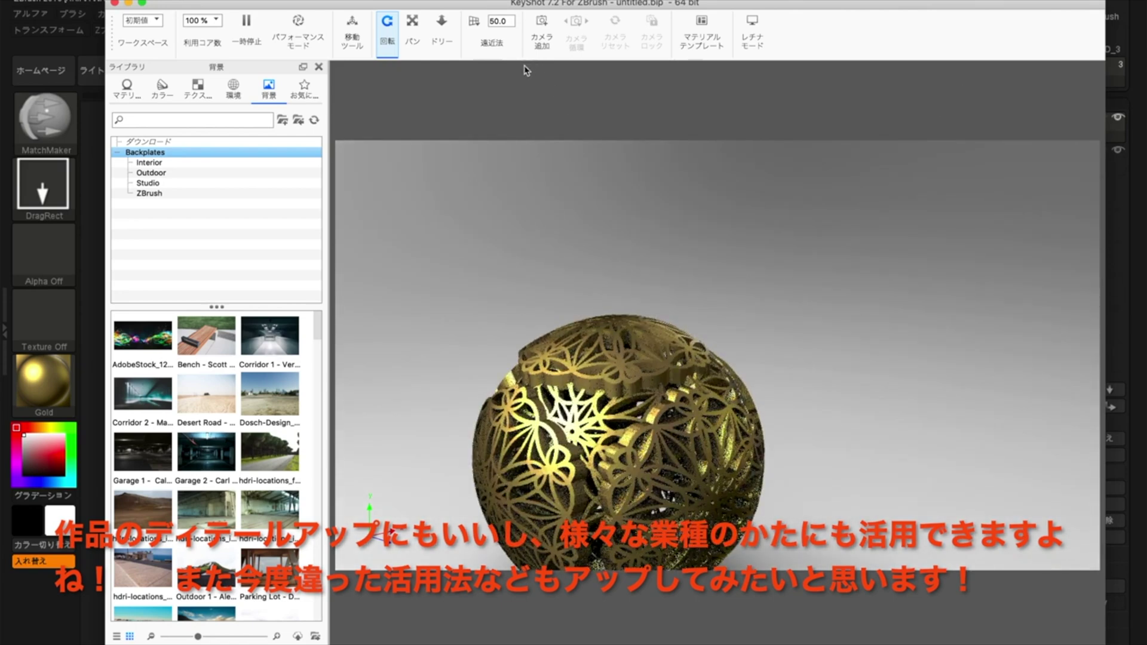
{"action": "left_click_drag", "start_coordinate": [484, 245], "coordinate": [921, 135]}
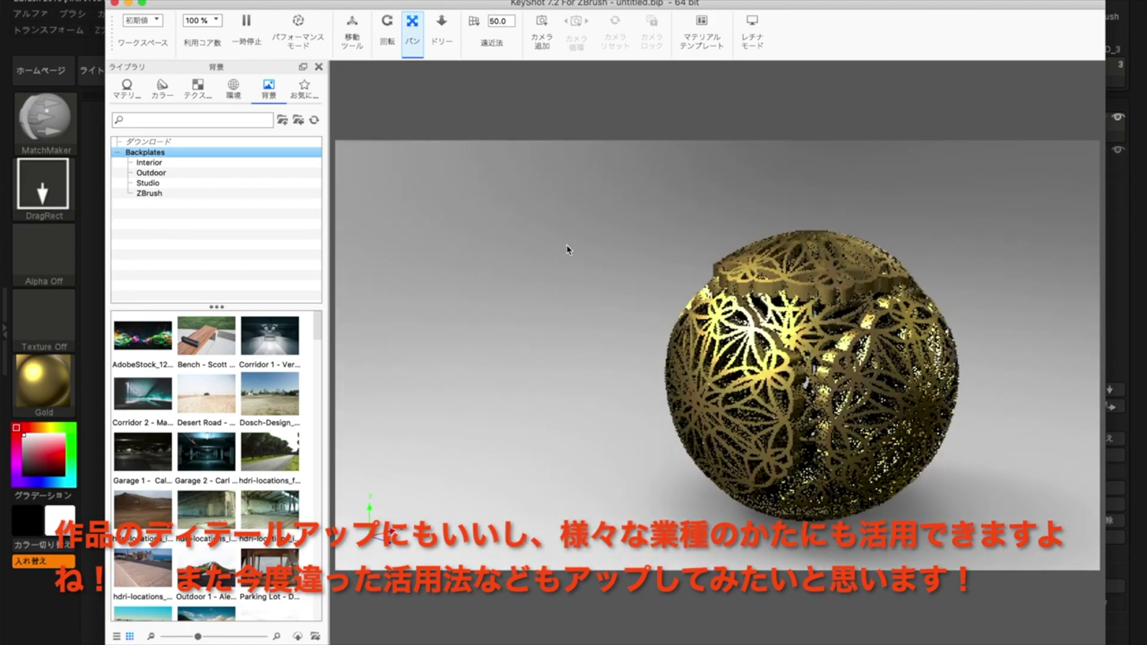
{"action": "left_click_drag", "start_coordinate": [561, 256], "coordinate": [601, 235]}
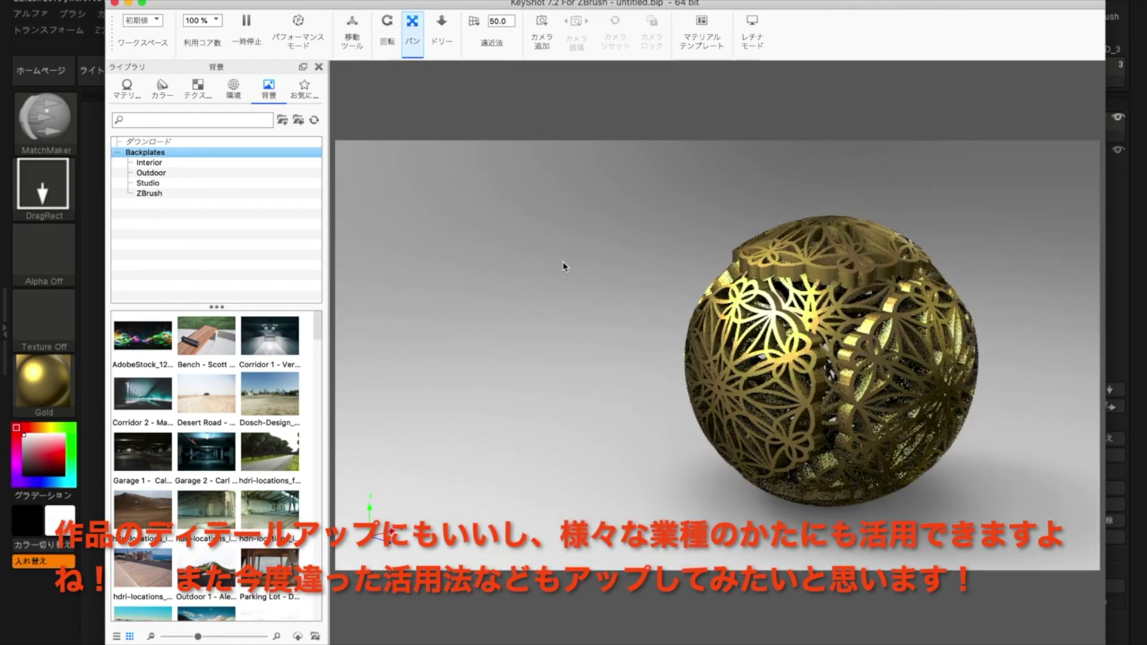
{"action": "left_click_drag", "start_coordinate": [560, 264], "coordinate": [604, 249]}
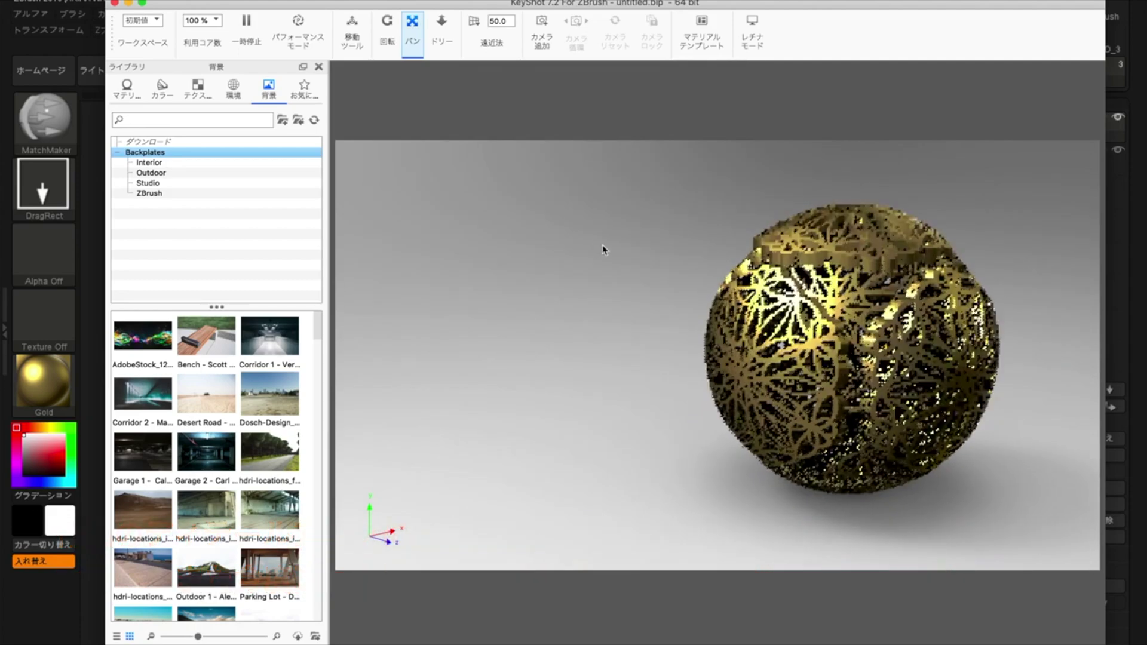
{"action": "left_click", "coordinate": [442, 33]}
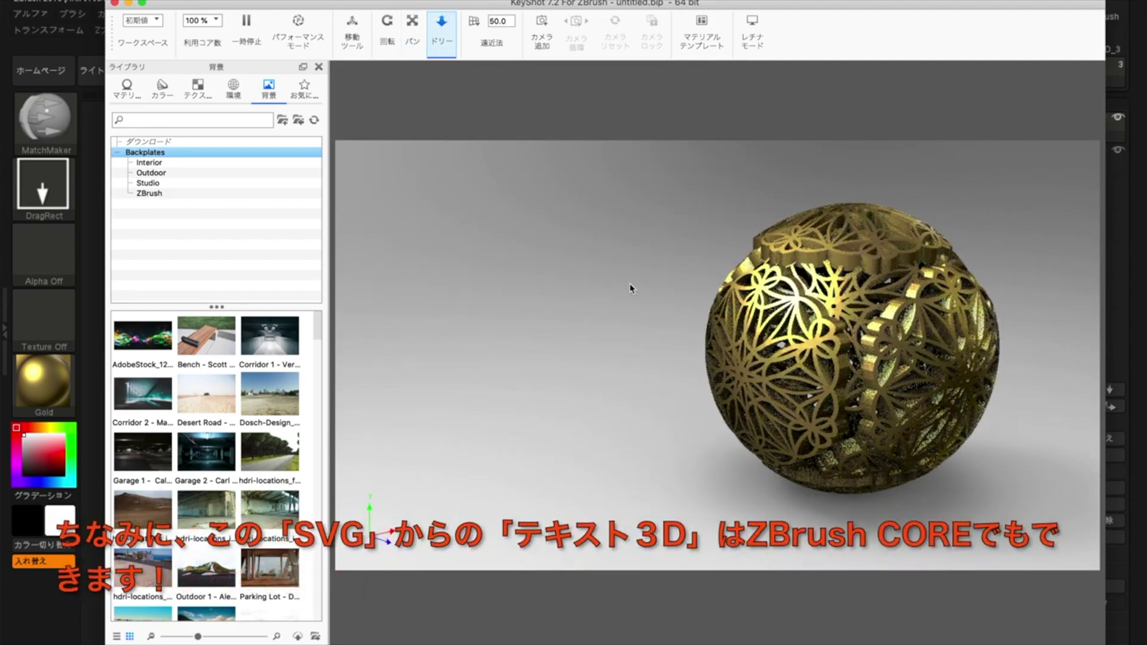
{"action": "left_click_drag", "start_coordinate": [688, 350], "coordinate": [683, 296]}
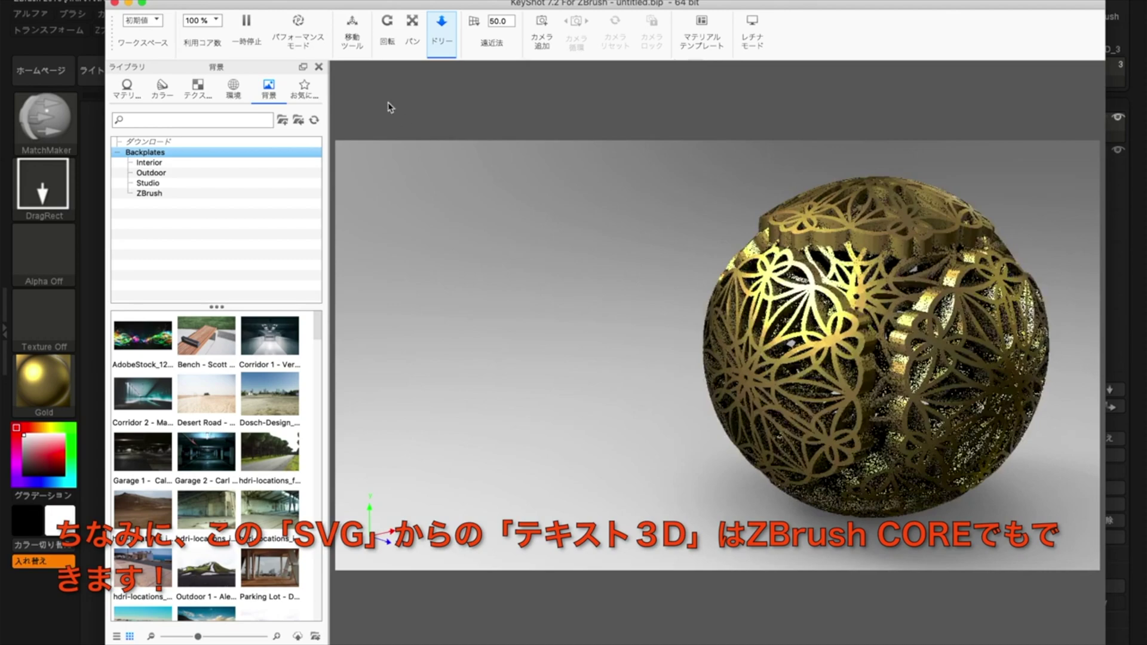
{"action": "left_click", "coordinate": [412, 27]}
{"action": "left_click_drag", "start_coordinate": [475, 201], "coordinate": [446, 199]}
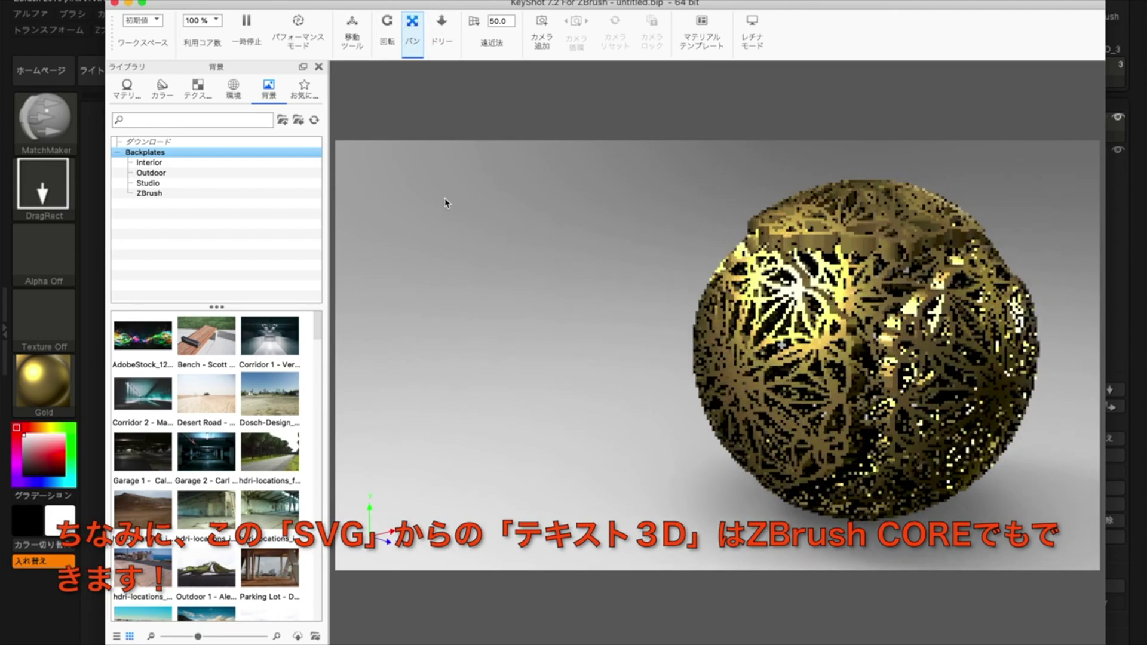
- Capture a screenshot of the KeyShot window and close the scene without saving it
{"action": "left_click_drag", "start_coordinate": [270, 5], "coordinate": [252, 4]}
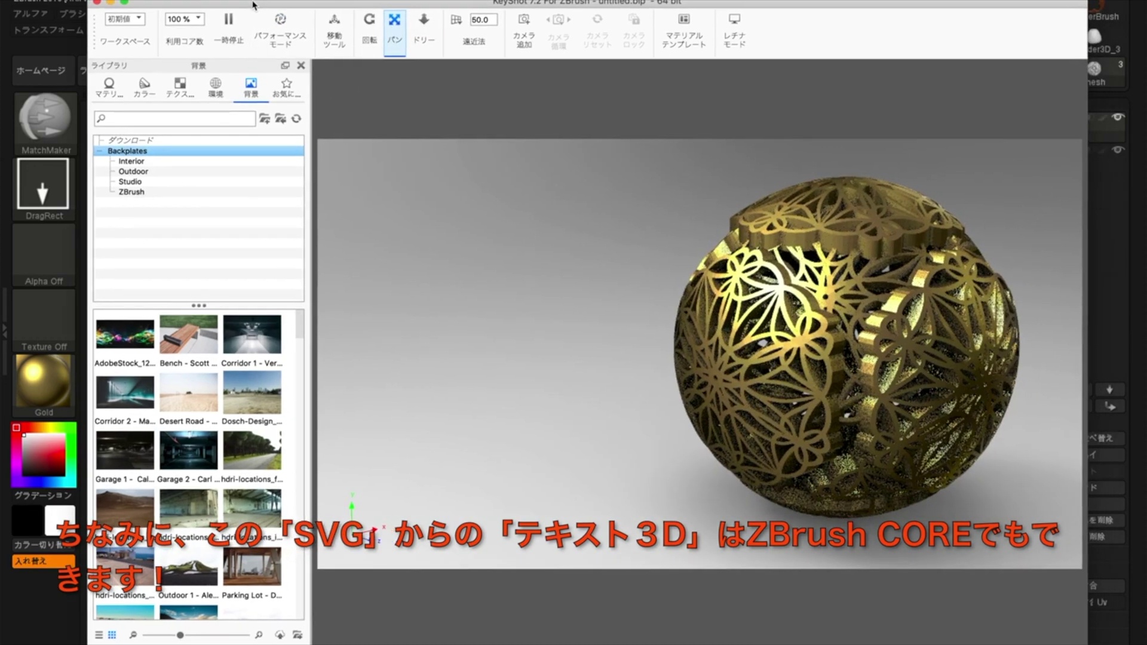
{"action": "mouse_move", "coordinate": [94, 5]}
{"action": "left_mouse_down"}
{"action": "mouse_move", "coordinate": [1050, 643]}
{"action": "mouse_move", "coordinate": [1083, 644]}
{"action": "left_mouse_up"}
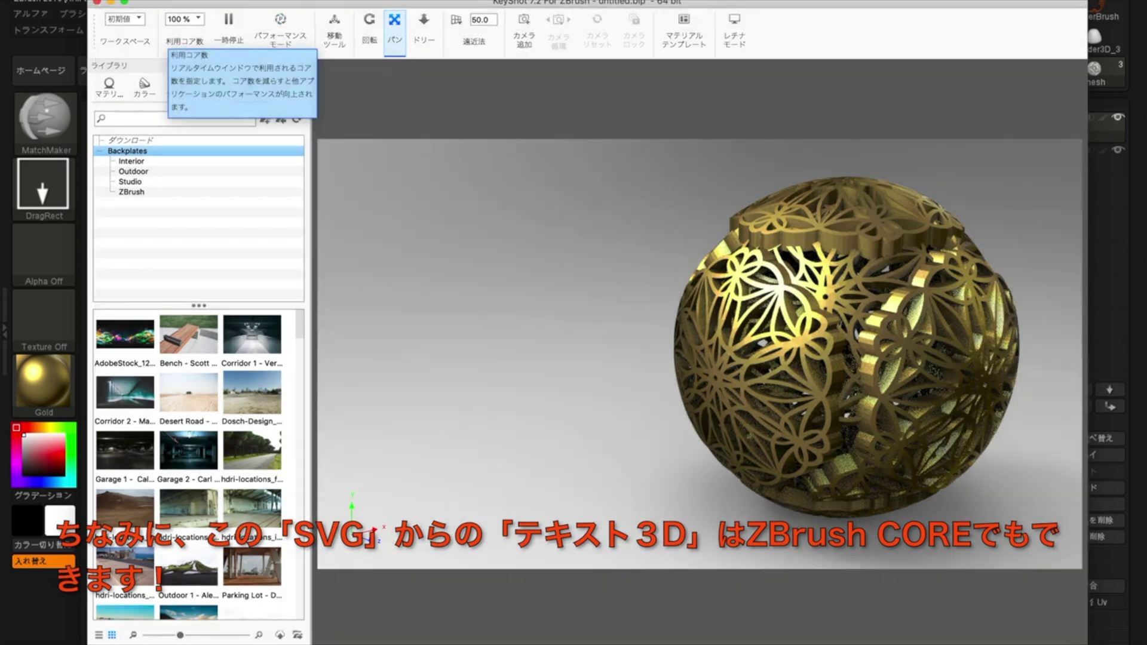
{"action": "left_click", "coordinate": [96, 3]}
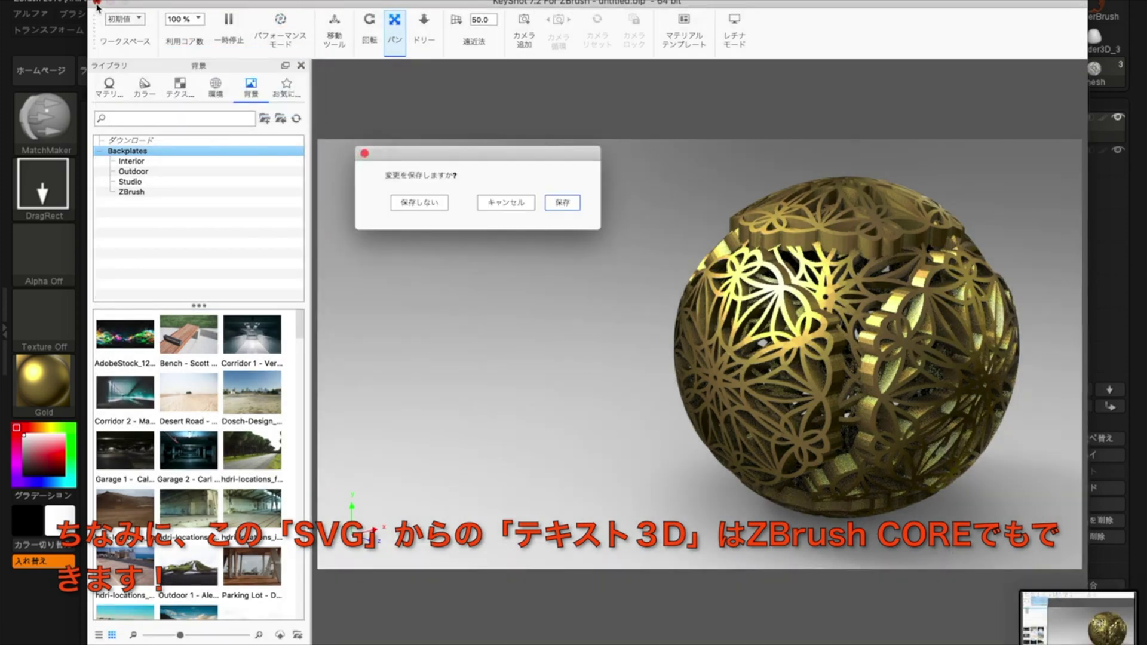
{"action": "left_click", "coordinate": [420, 202]}
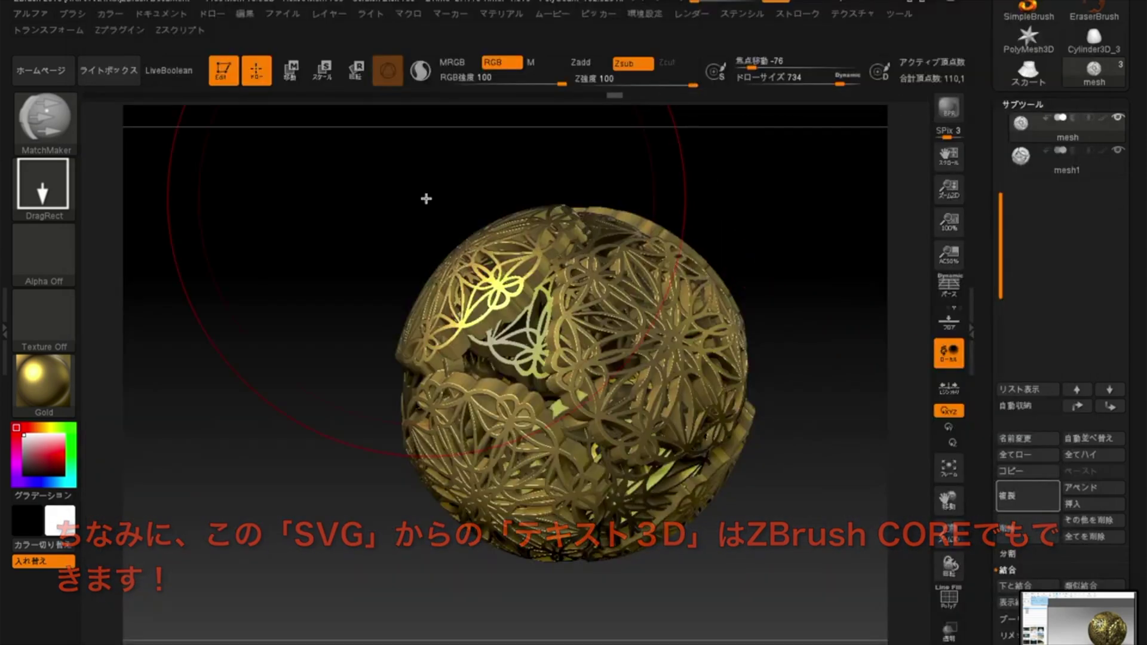